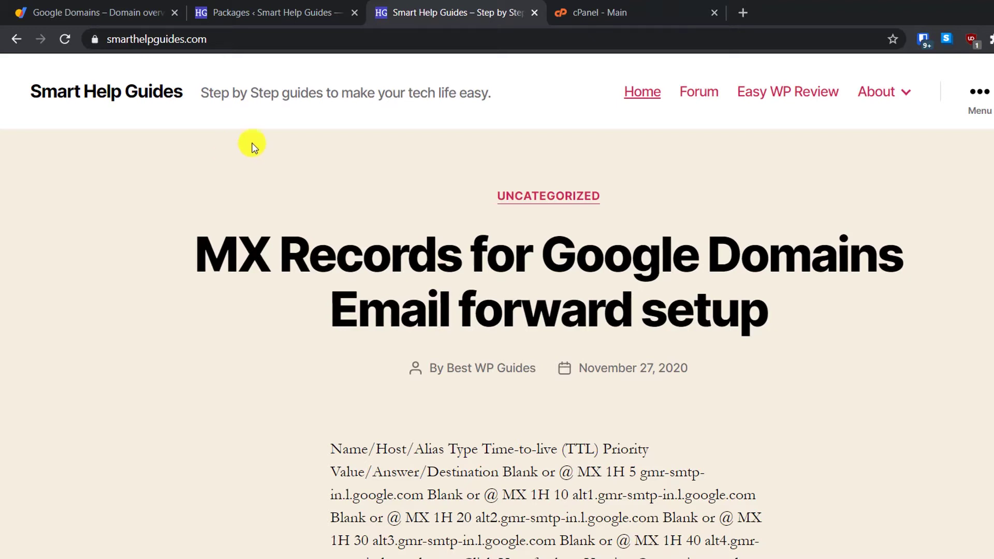
Step: Search for duplicator among the plugins available to add in the Smart Help Guides WordPress site
click(688, 12)
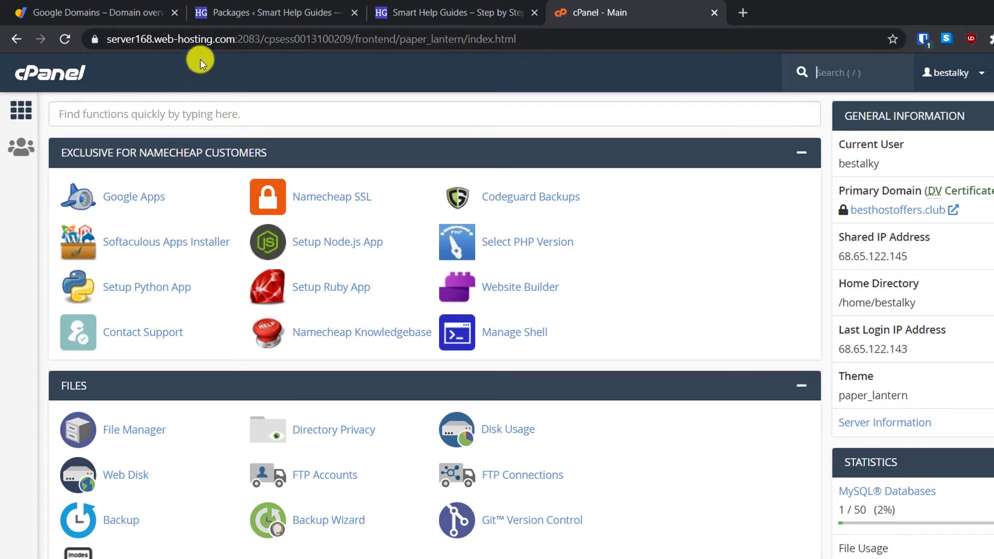
click(259, 14)
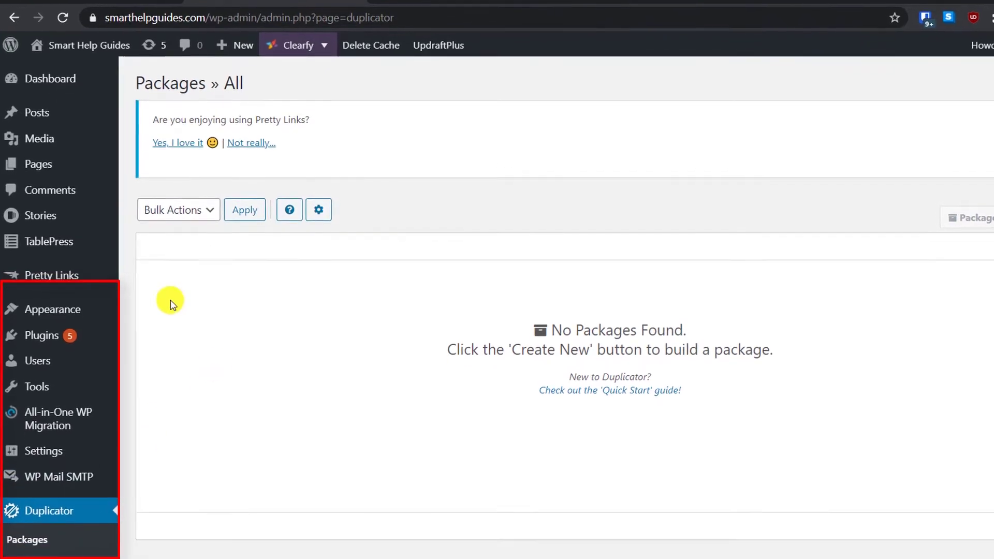
mouse_move(59, 325)
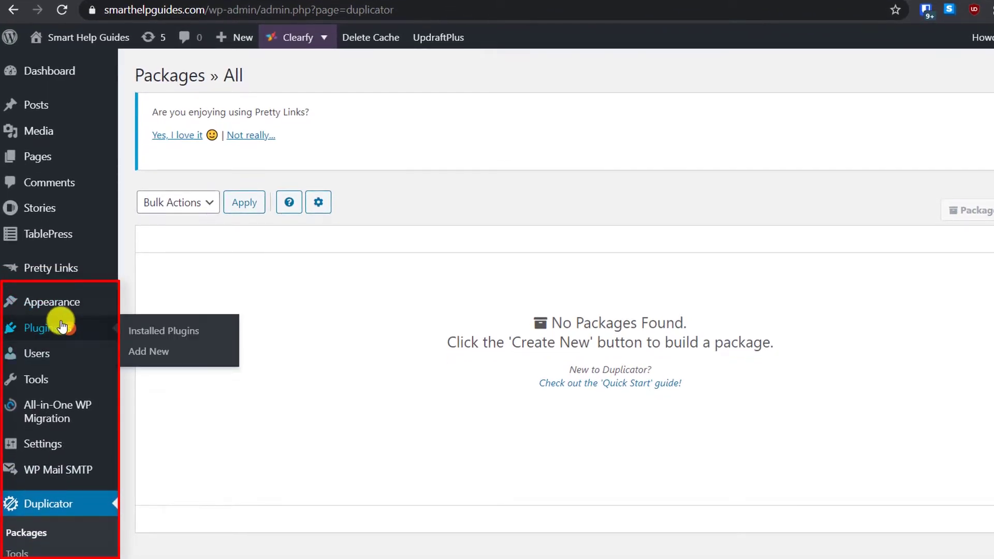
click(158, 352)
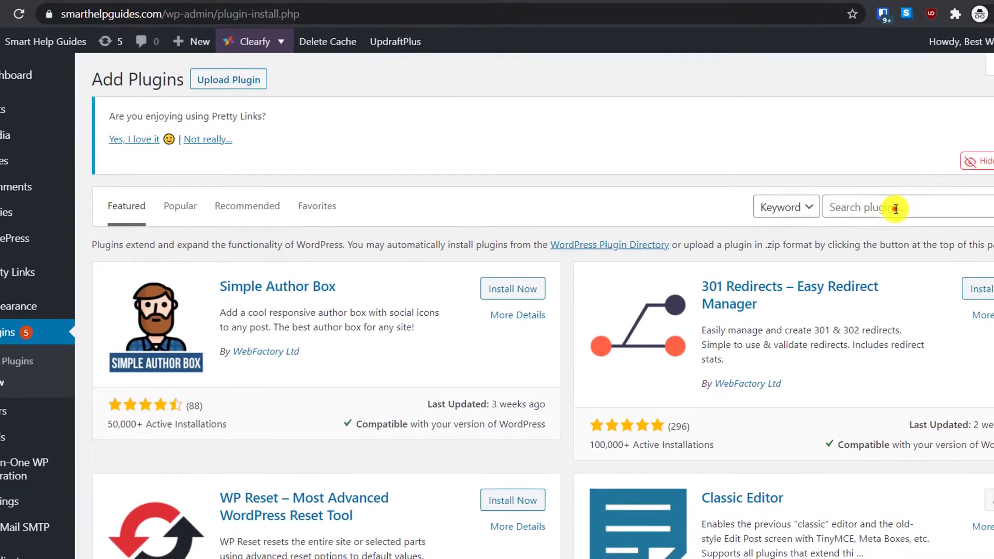
click(940, 205)
text(dupl)
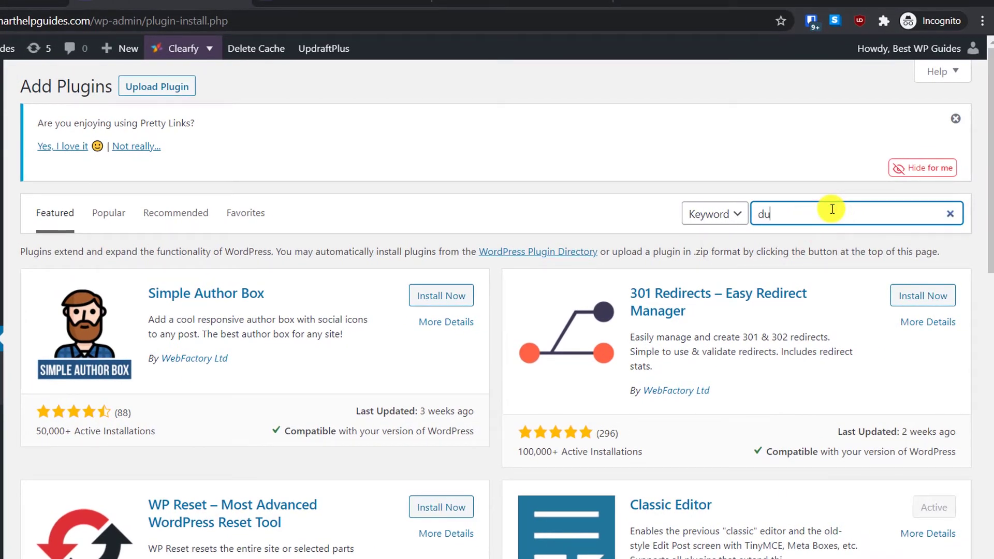
text(icator)
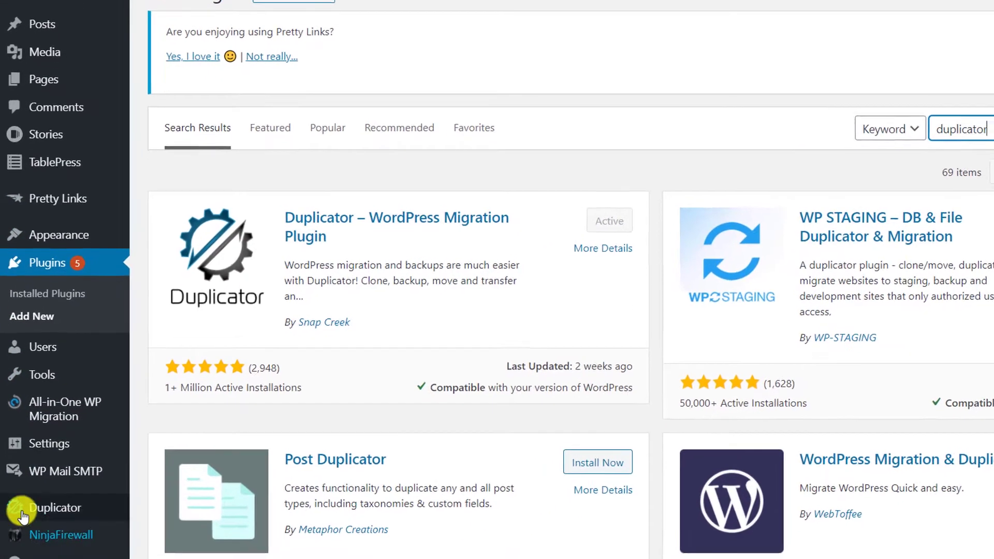
Step: Start setting up a new Duplicator package for the site
mouse_move(23, 526)
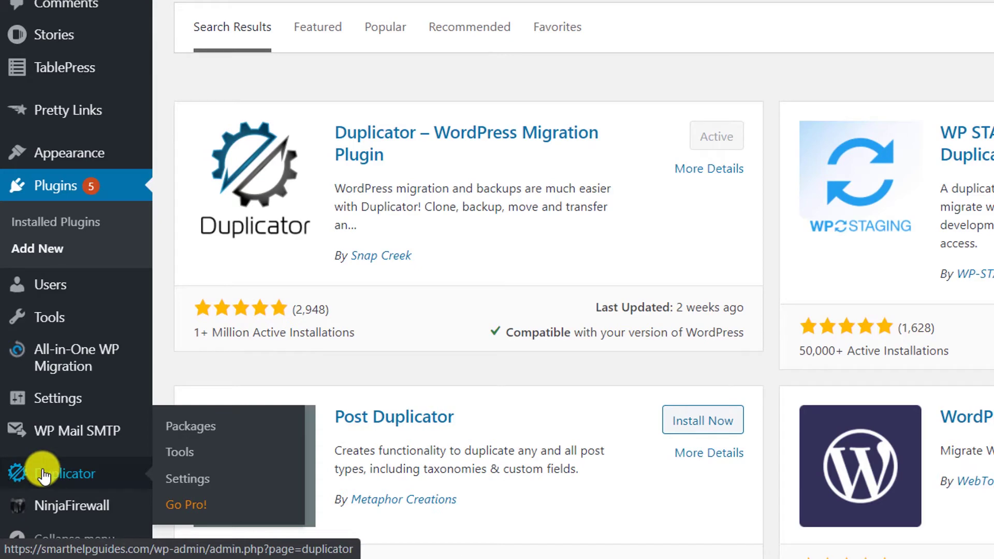
click(206, 422)
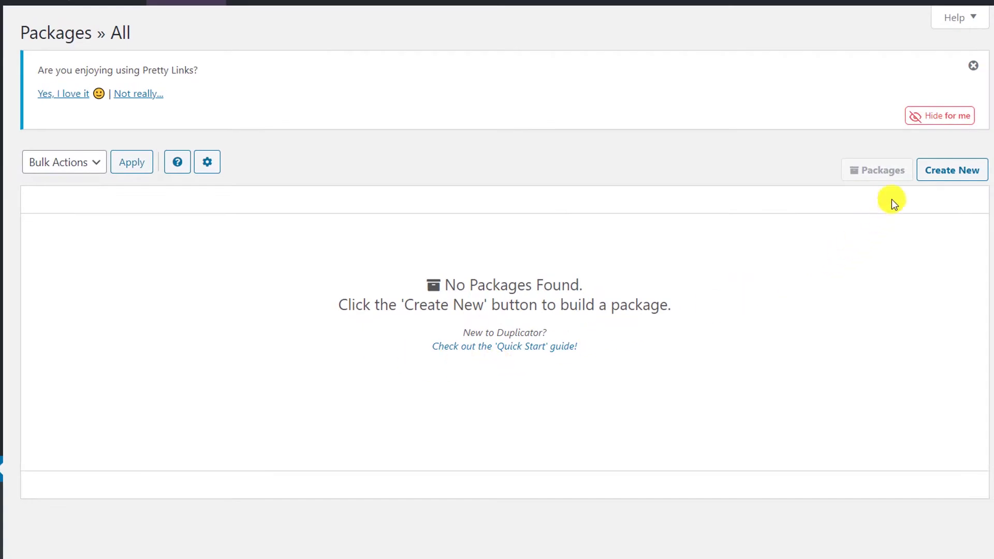
click(949, 169)
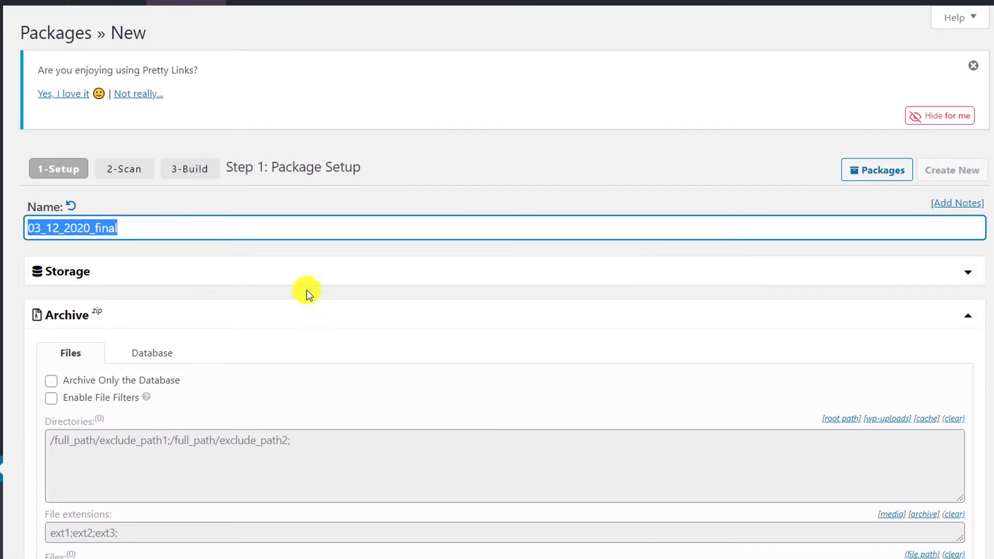
click(30, 233)
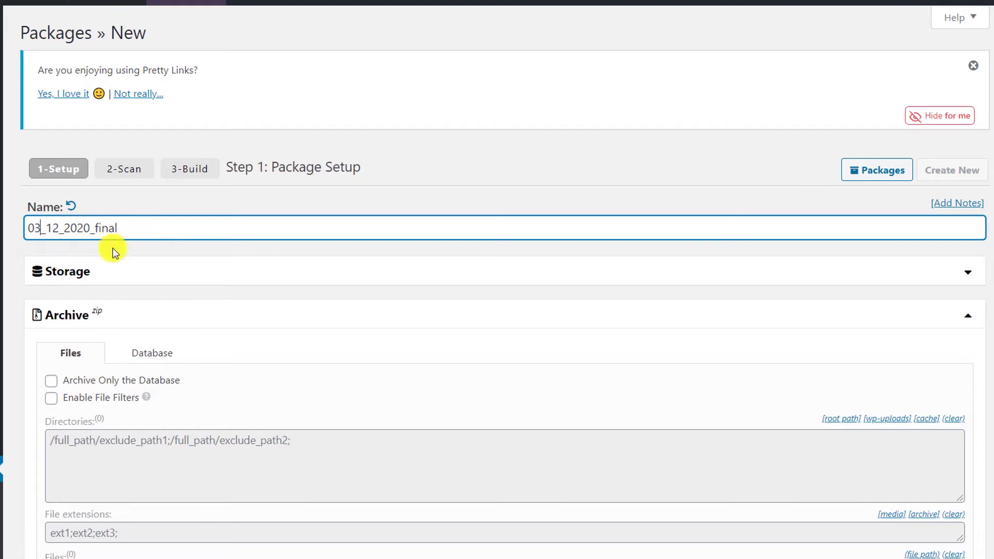
Step: Enable password protection for the package's installer and check the password by briefly revealing it
scroll(200, 299, down, 3)
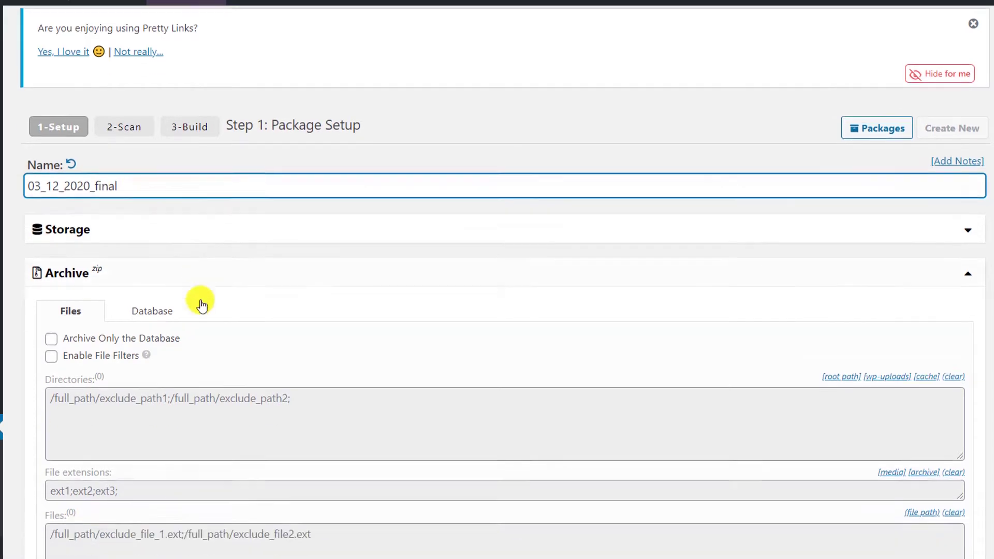
scroll(329, 278, down, 8)
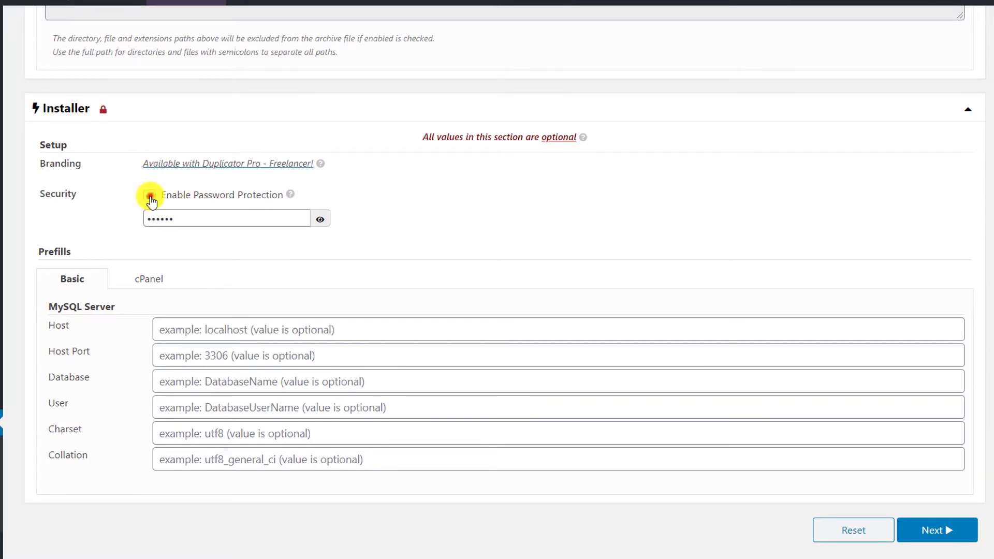
click(150, 197)
click(149, 197)
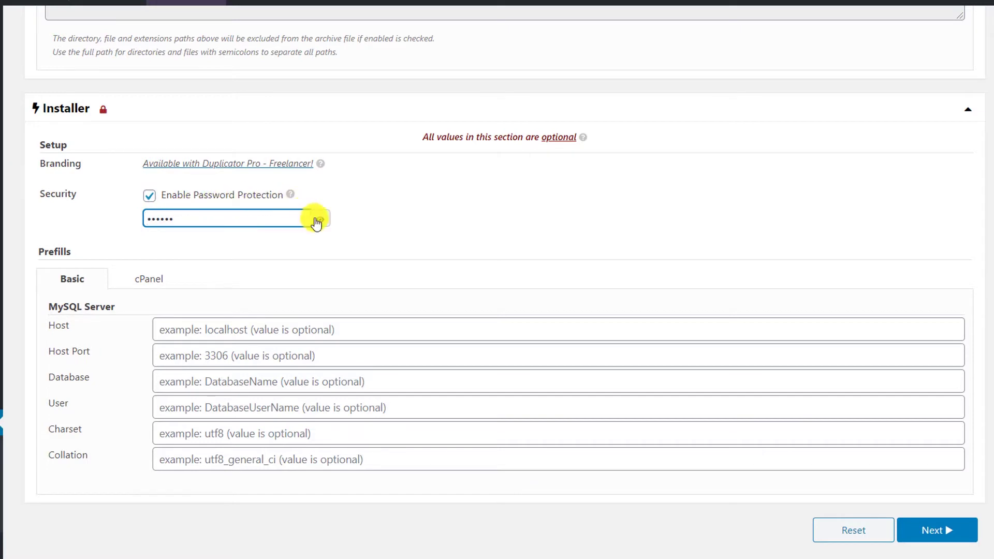
click(320, 219)
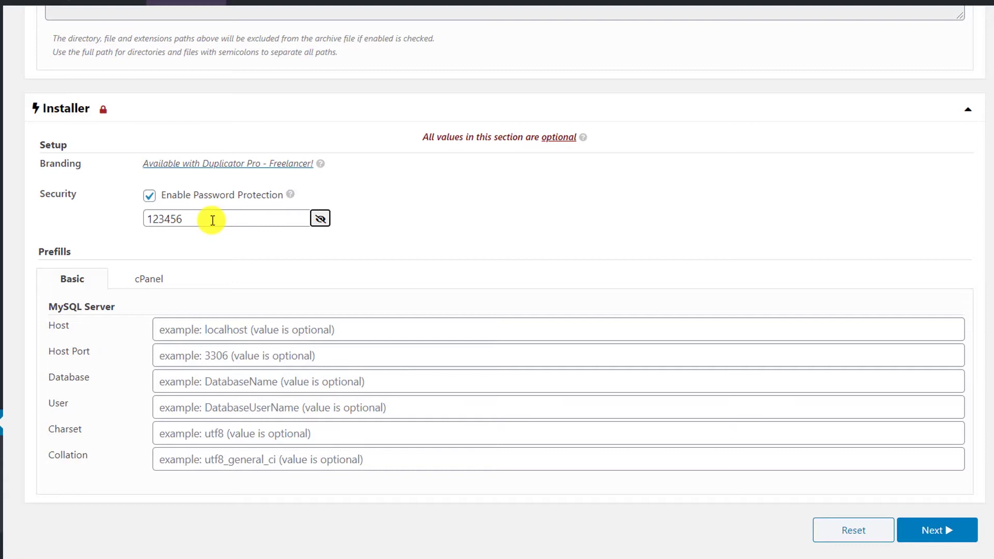
click(320, 219)
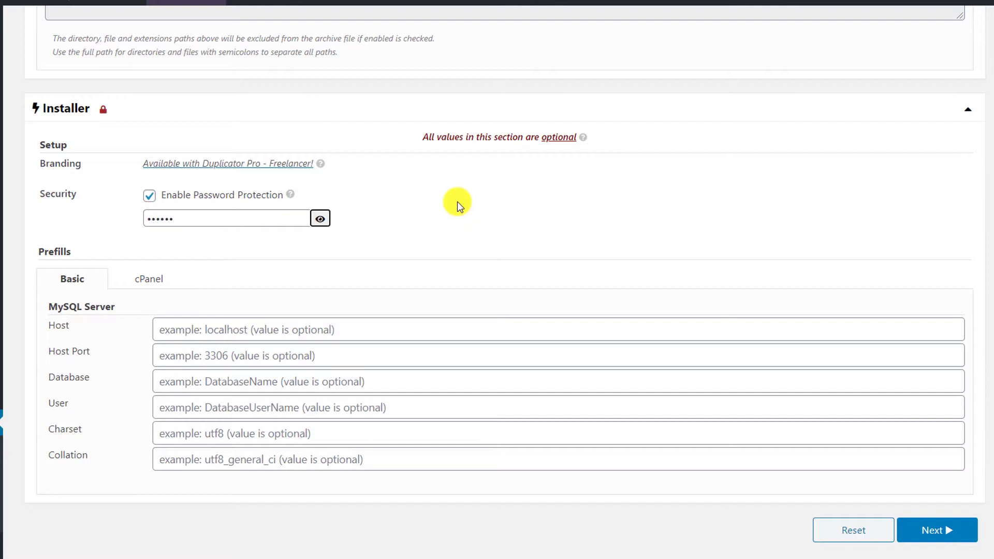
Step: Build the package, agreeing to continue despite the scan notice, and download its installer and archive together
click(931, 525)
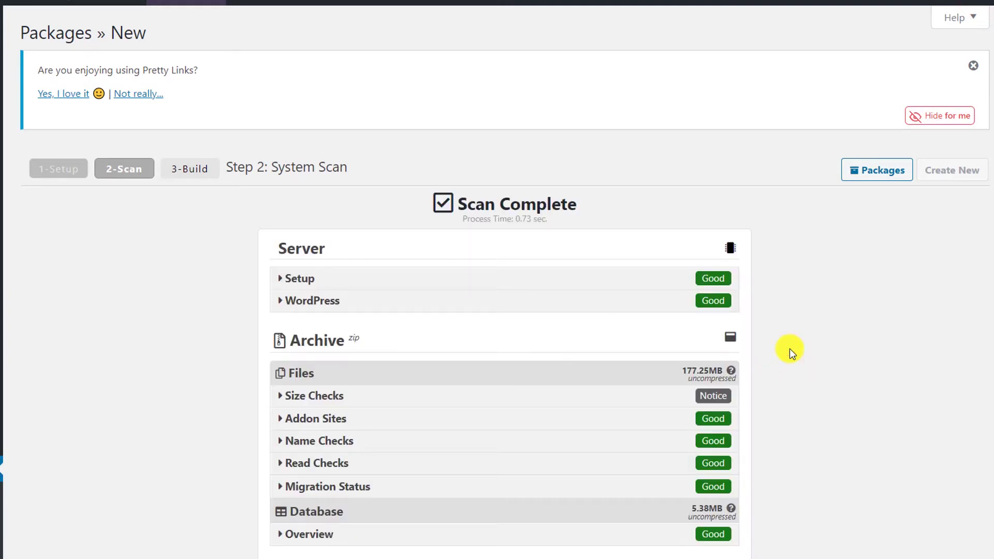
scroll(790, 348, down, 3)
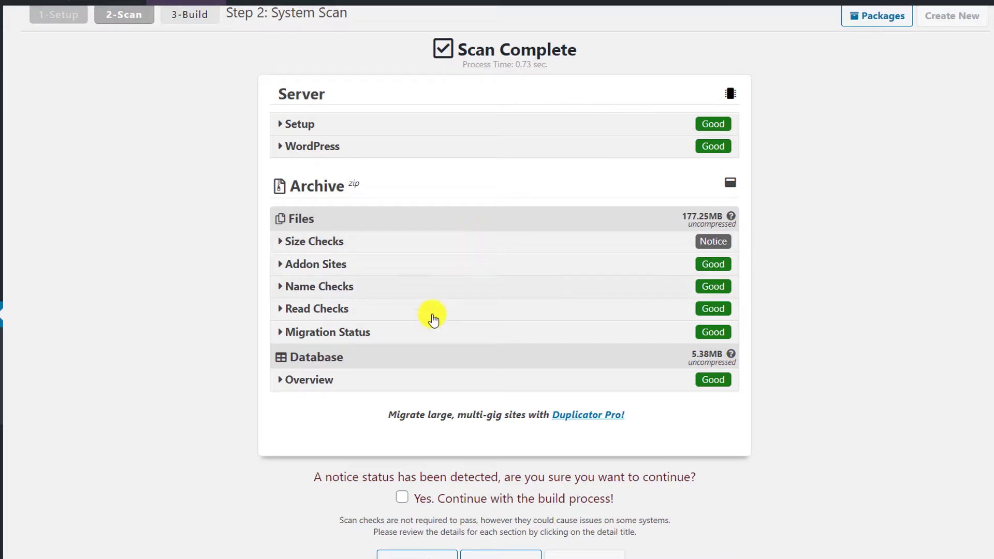
click(401, 497)
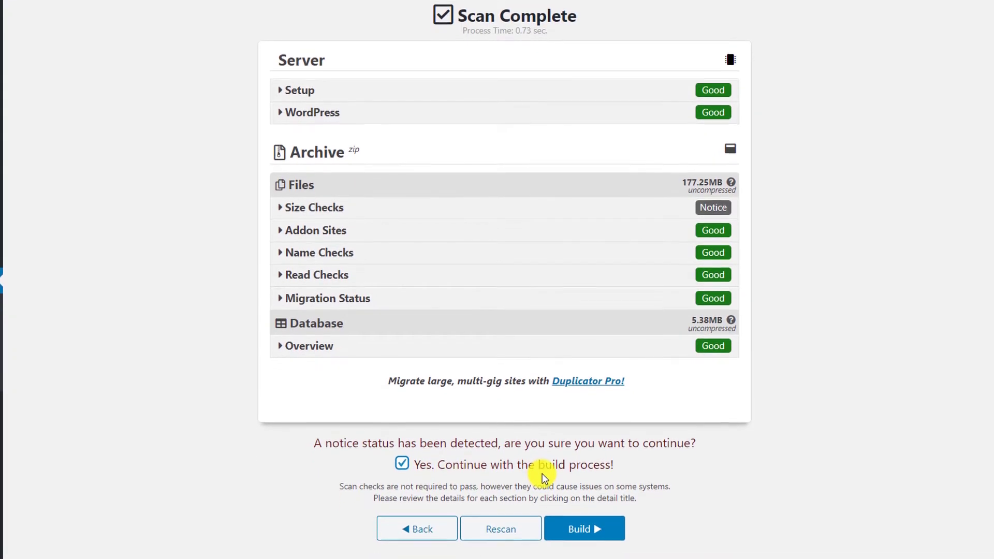
click(599, 532)
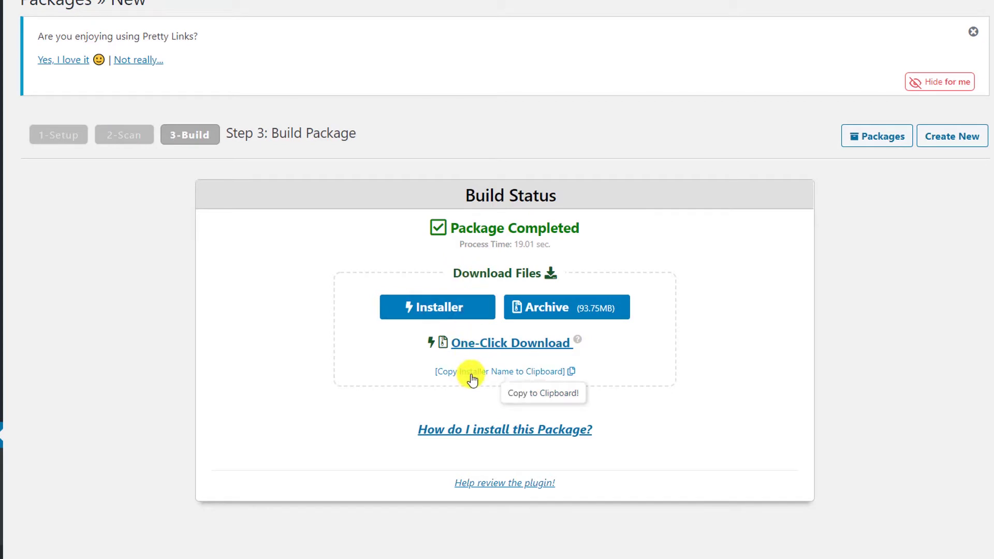
click(507, 350)
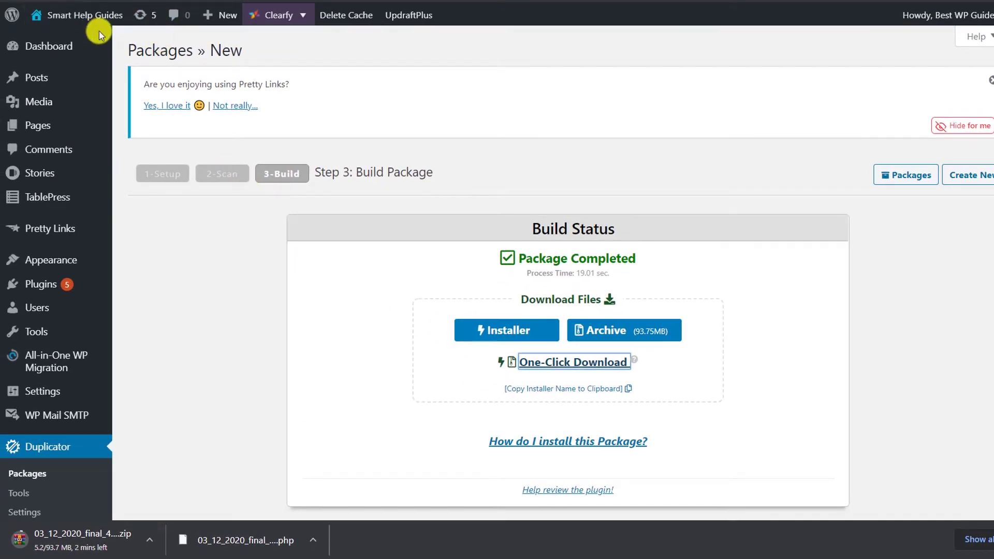
Step: Search Google for "namecheap hosting dns servers" in a new tab
mouse_move(129, 27)
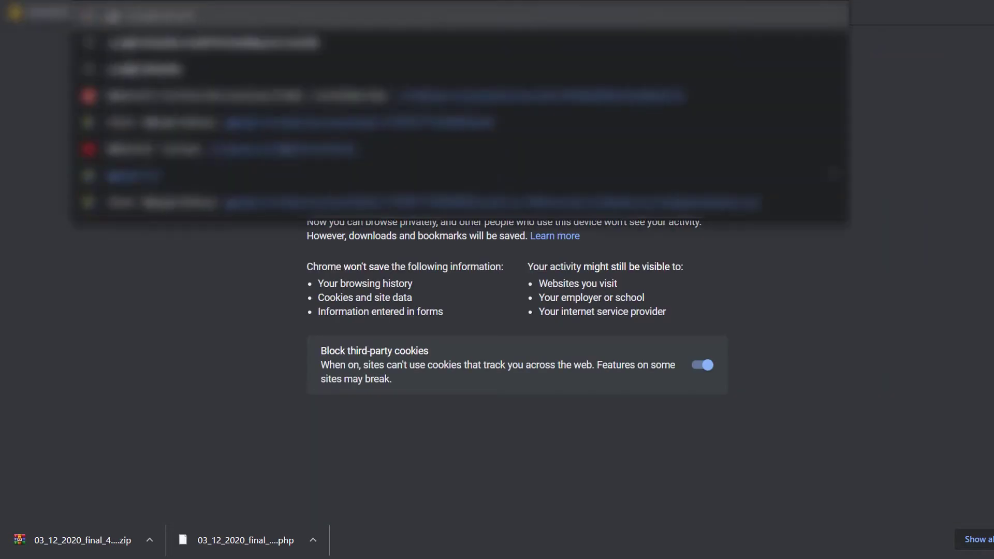
key(Return)
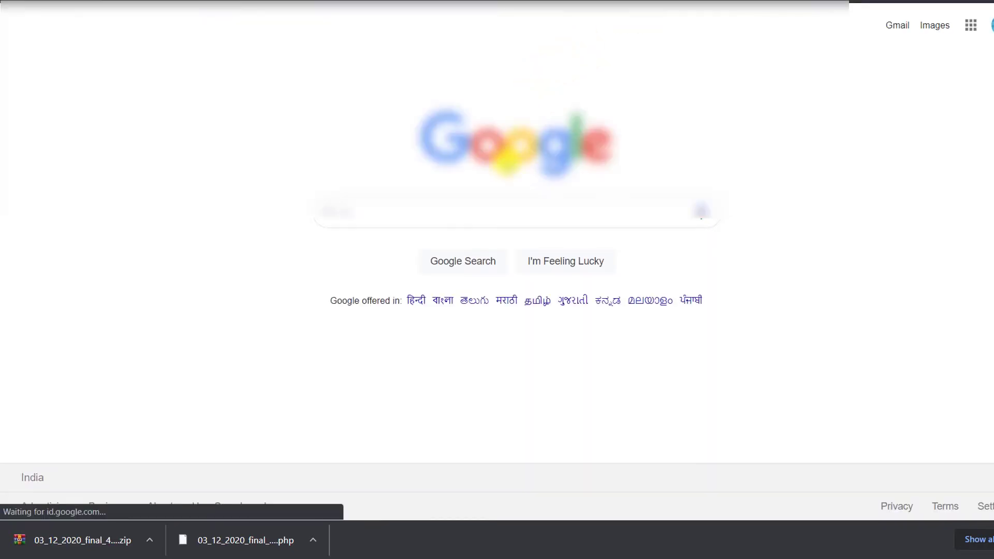
text(nameche)
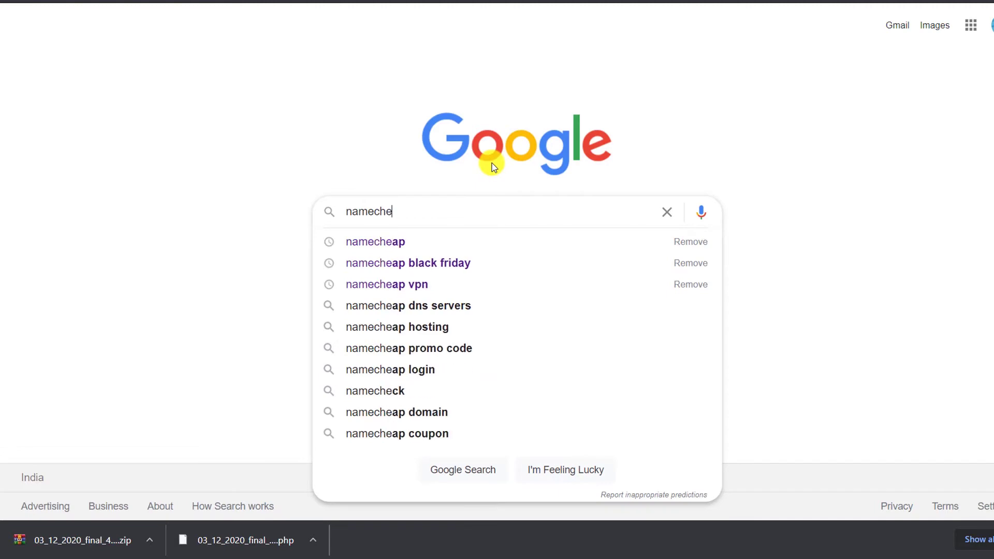
text(ap hosting )
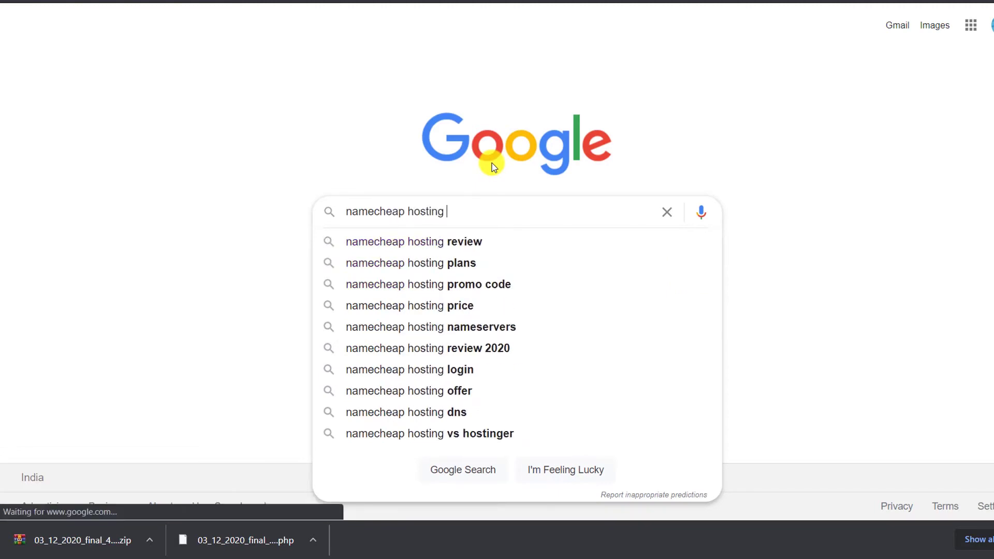
text(dns ser)
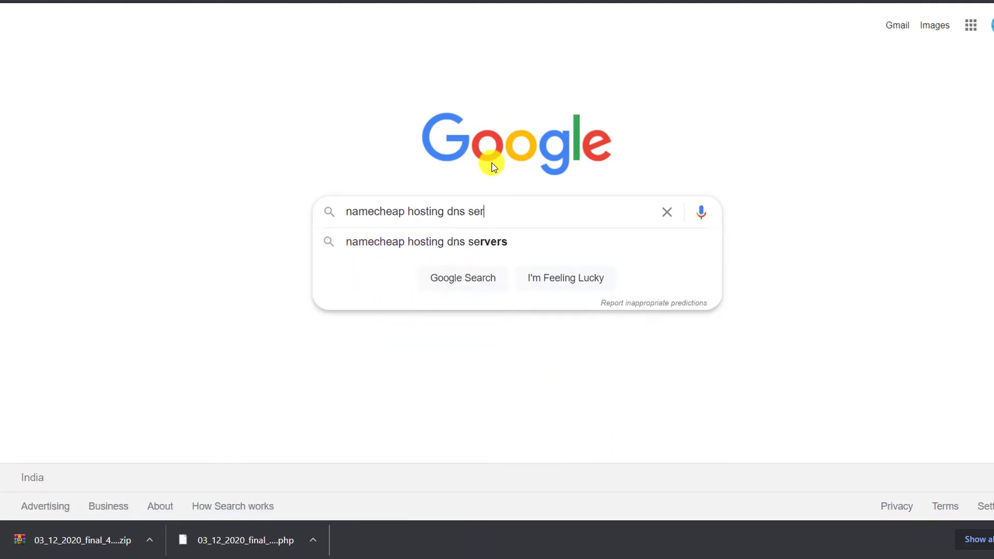
text(b)
key(BackSpace)
text(vers)
key(Return)
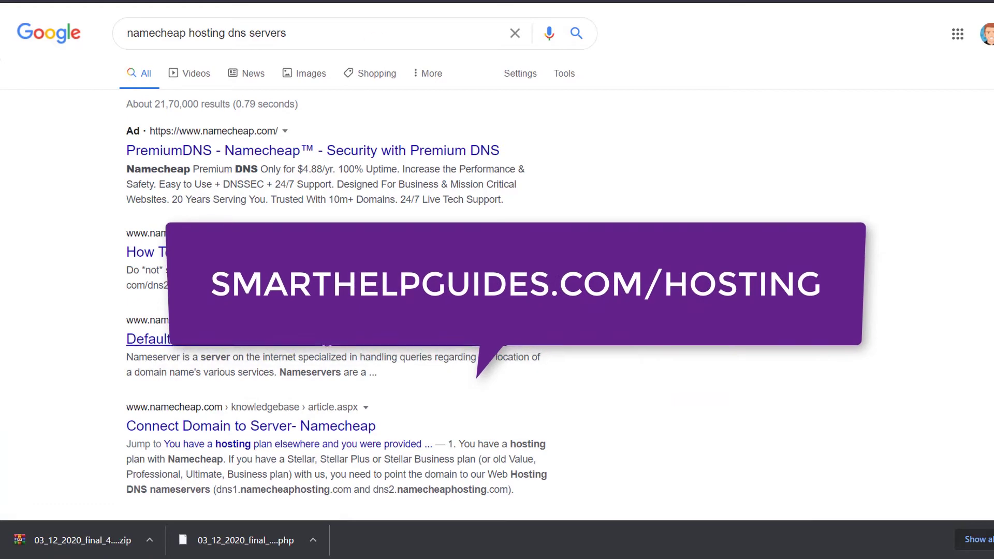
Step: Copy the first Namecheap Web Hosting DNS nameserver, dns1.namecheaphosting.com, from Namecheap's knowledgebase article on default nameservers
click(310, 339)
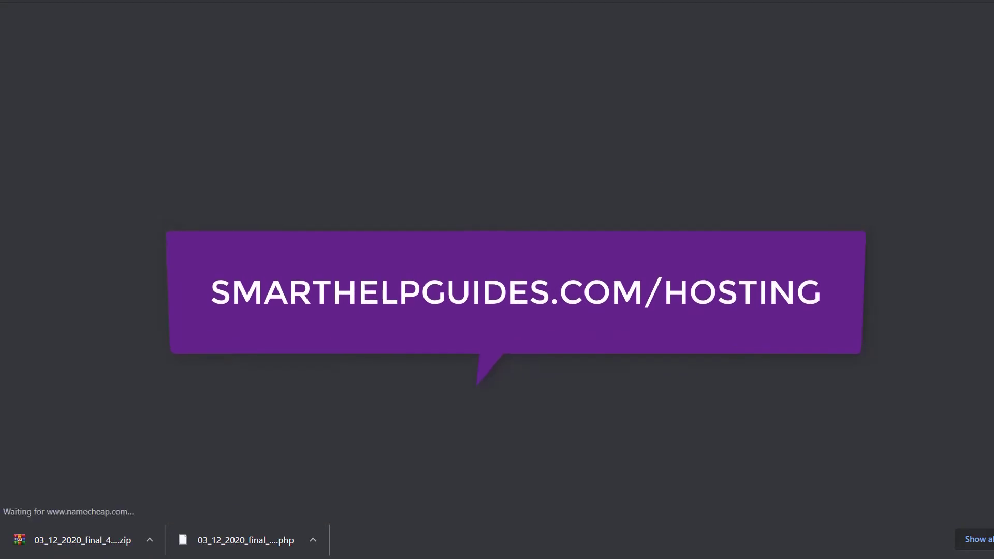
scroll(574, 214, down, 5)
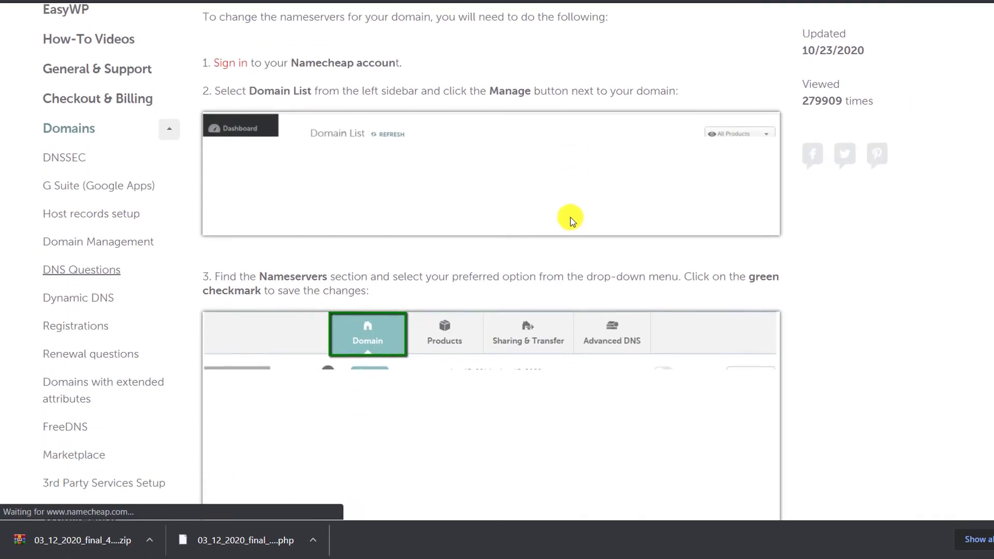
scroll(572, 220, down, 10)
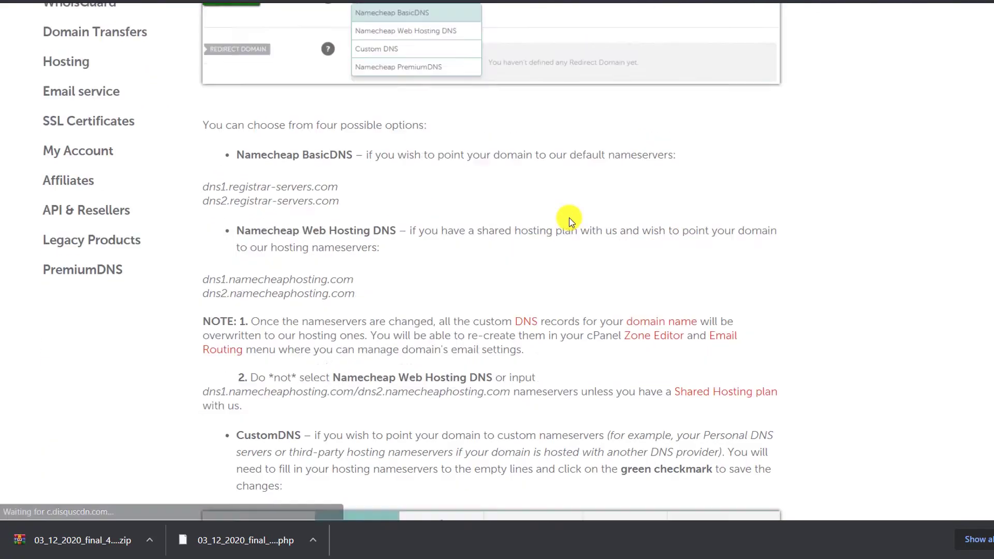
scroll(569, 220, up, 5)
scroll(567, 248, down, 8)
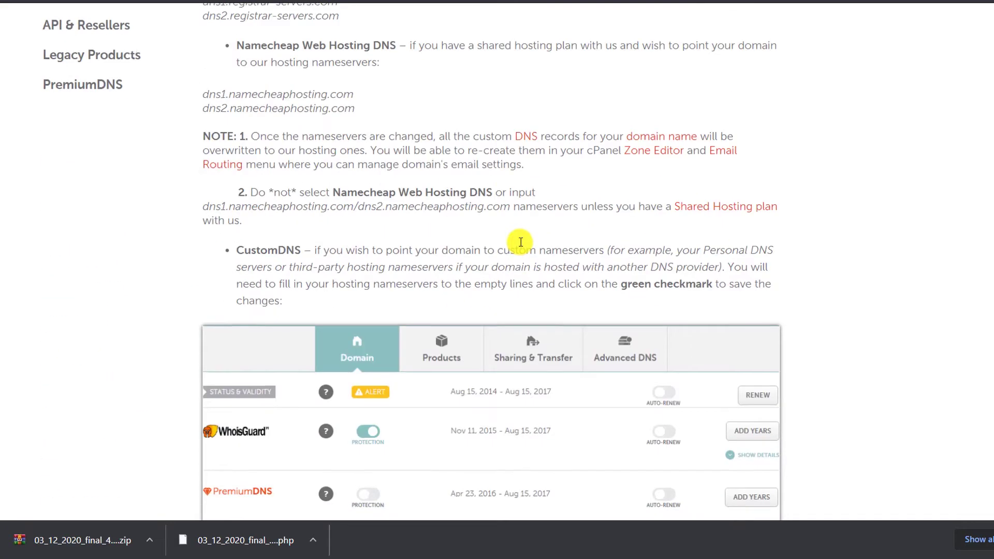
scroll(521, 242, up, 1)
mouse_move(200, 162)
mouse_down()
mouse_move(348, 160)
mouse_move(366, 179)
mouse_move(267, 161)
mouse_move(203, 163)
mouse_up()
click(365, 168)
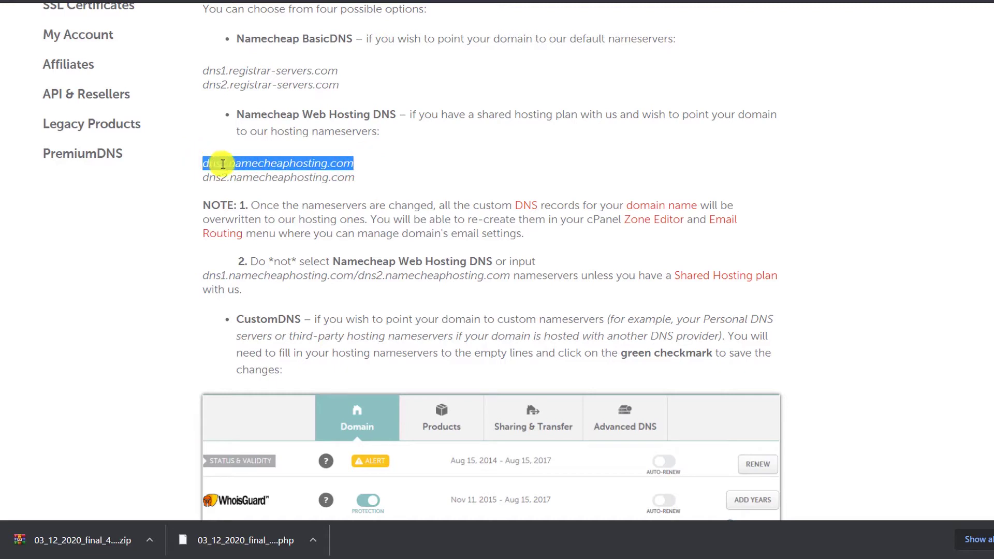
right_click(223, 164)
click(243, 172)
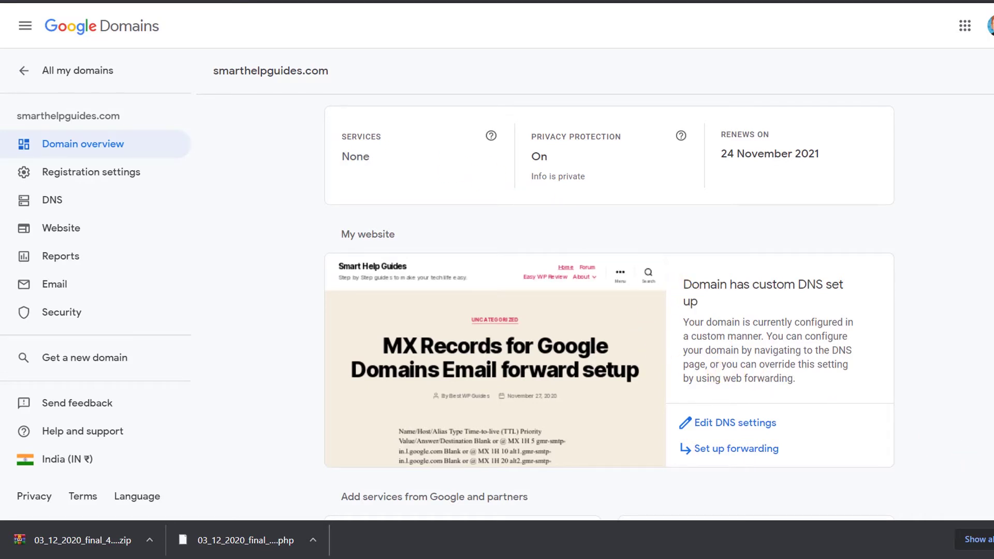
Step: Switch to Google Domains and open the DNS settings of smarthelpguides.com
click(993, 539)
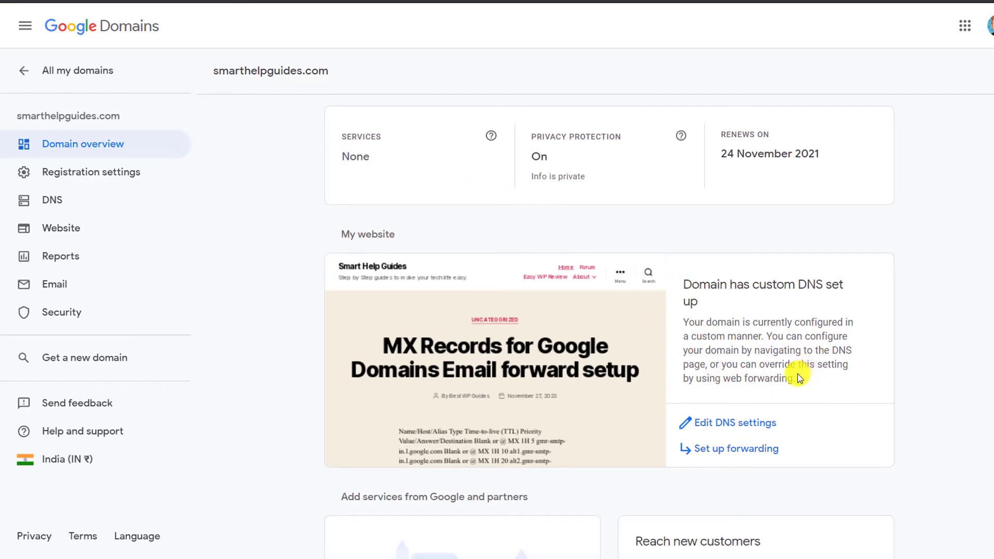
click(741, 423)
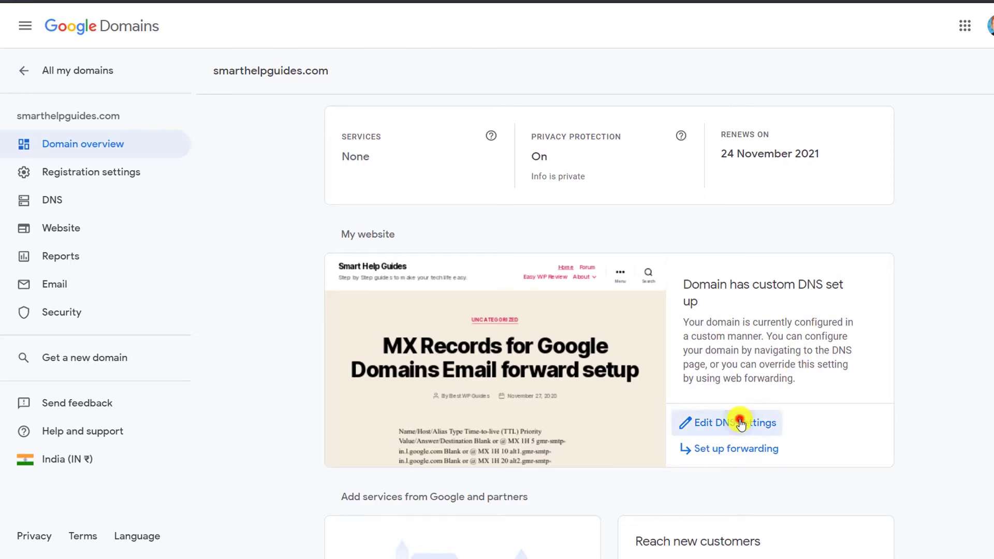
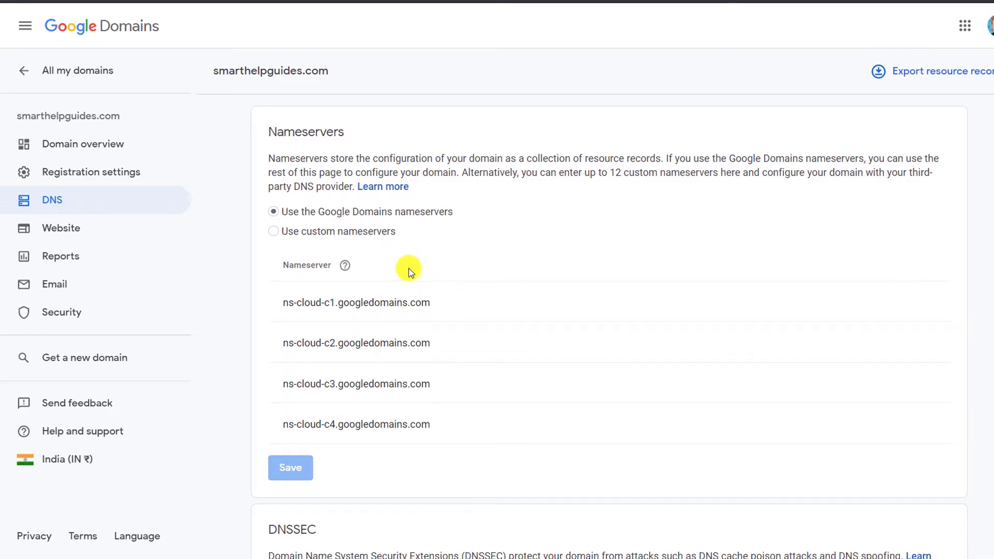
Step: Switch the domain to custom nameservers, entering dns1.namecheaphosting.com and dns2.namecheaphosting.com, and save them
click(317, 233)
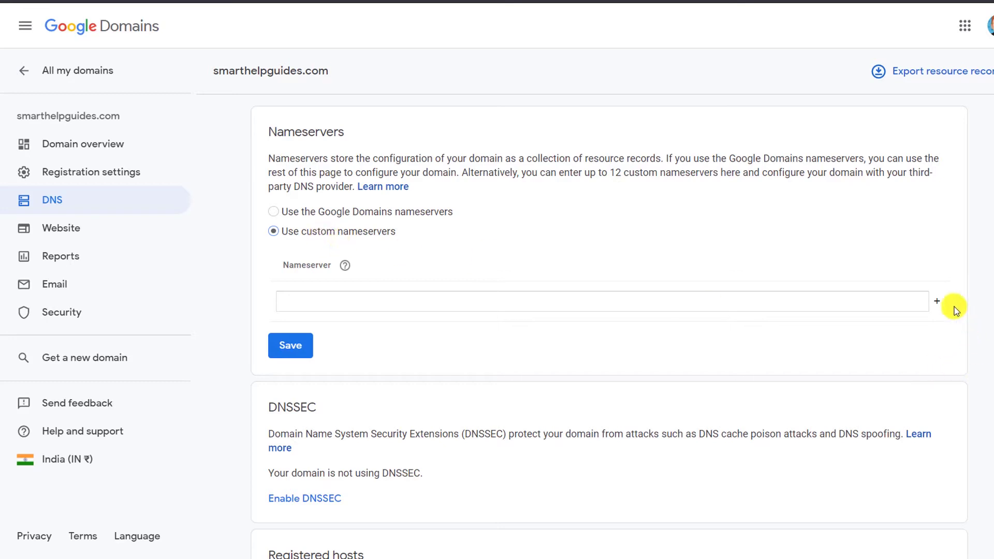
click(941, 299)
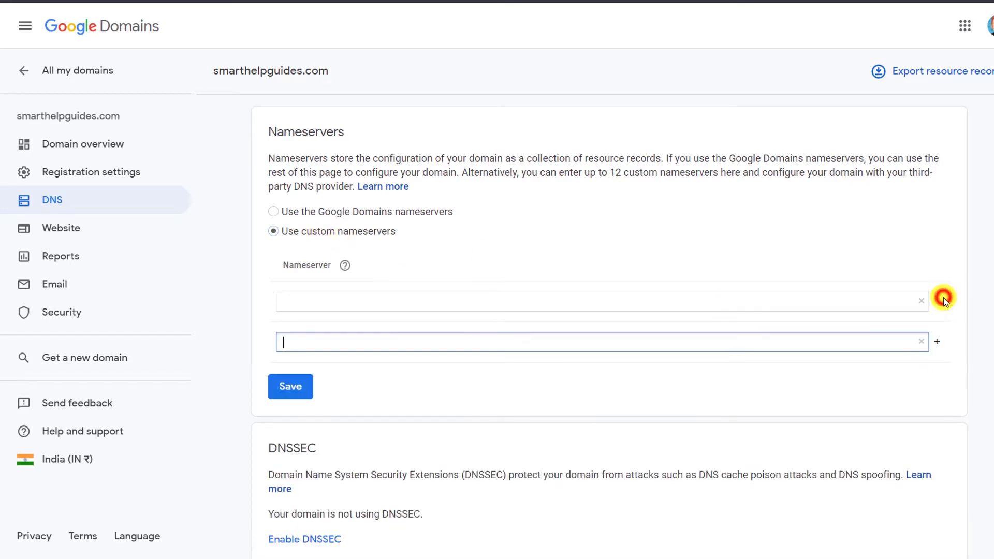
click(729, 299)
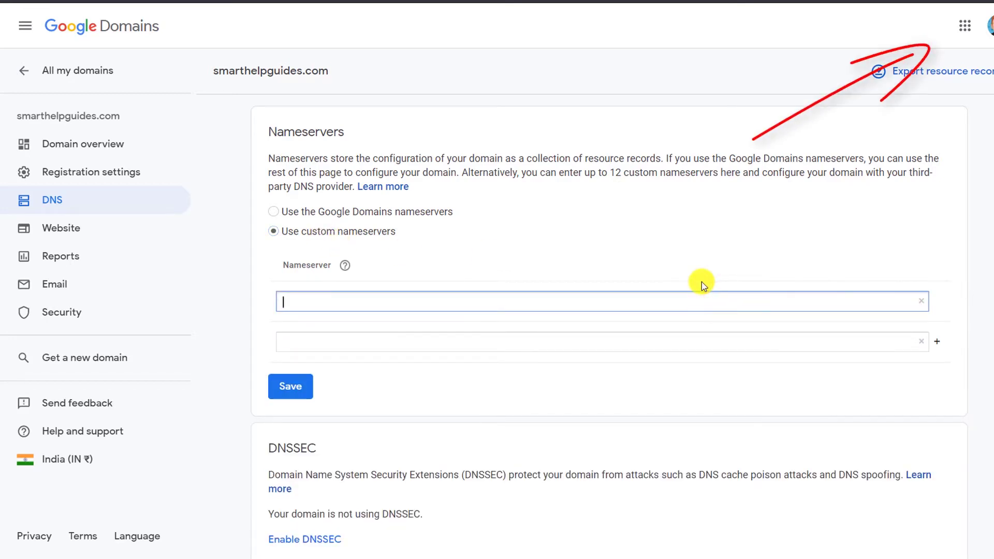
text(dns1.namecheaphosting.com)
click(591, 337)
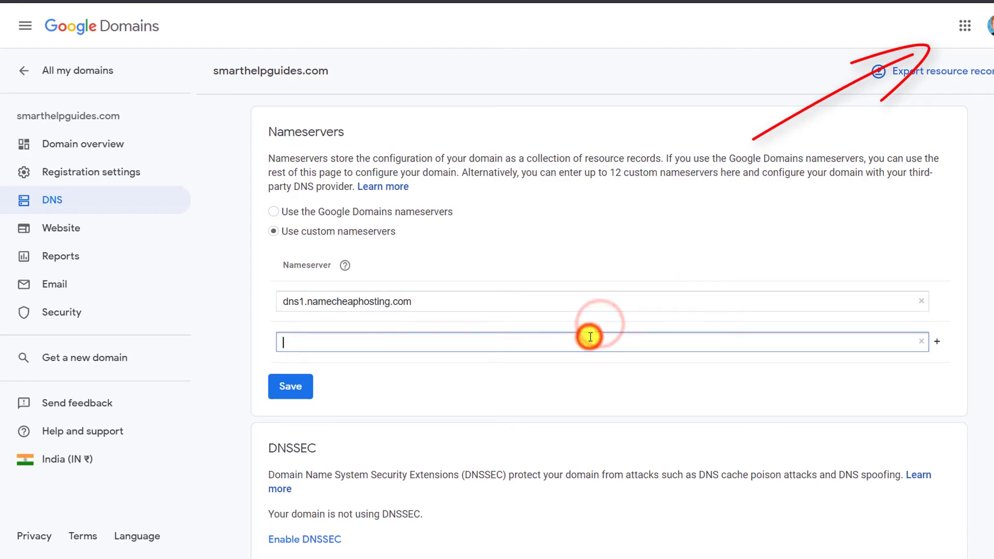
text(dns1.namecheaphosting.com)
click(301, 343)
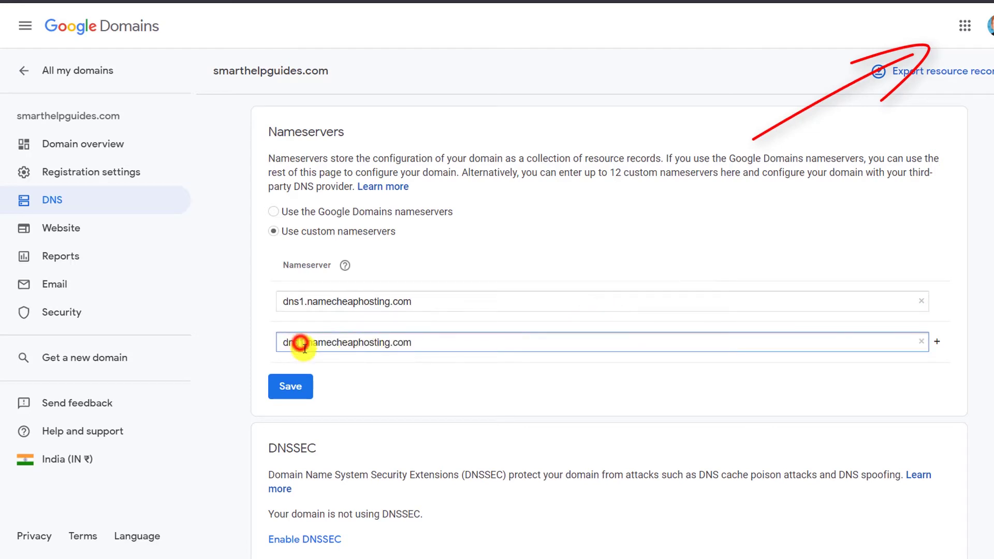
key(BackSpace)
text(2)
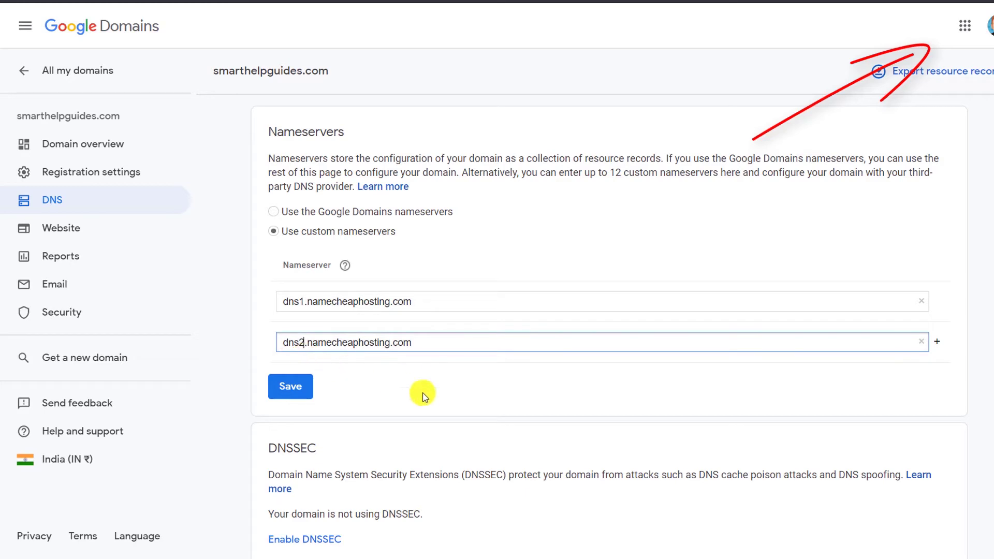
click(305, 390)
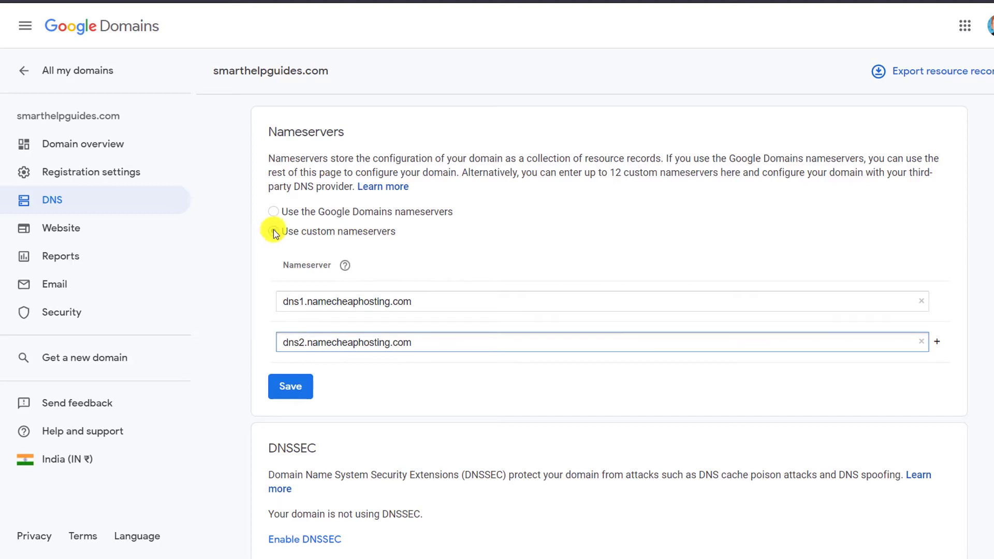
click(273, 211)
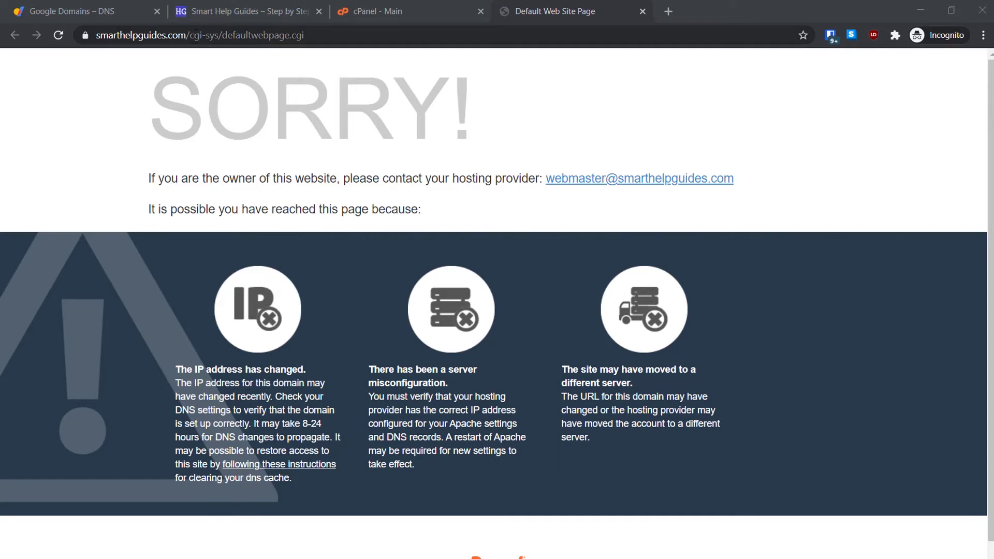
click(188, 32)
drag(217, 35, 337, 34)
key(BackSpace)
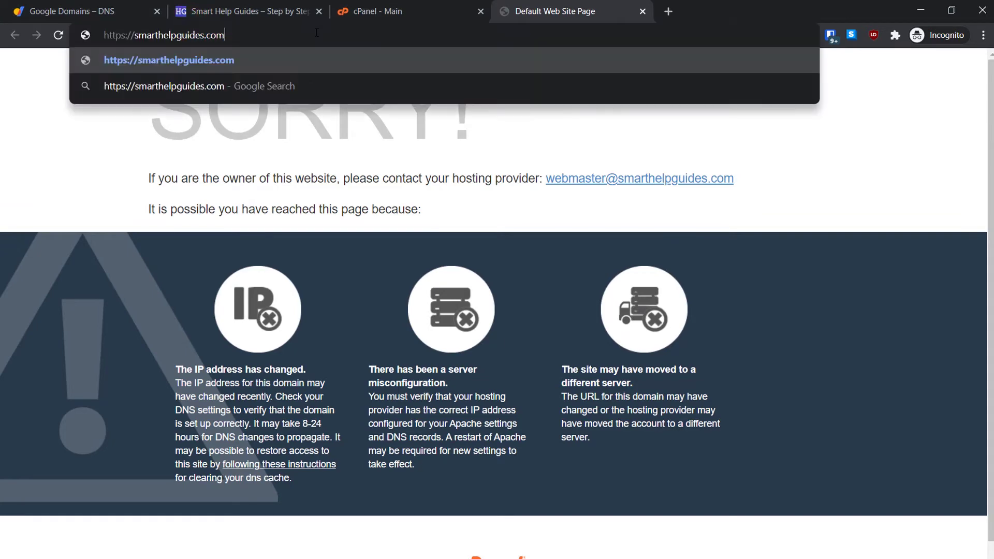
key(Return)
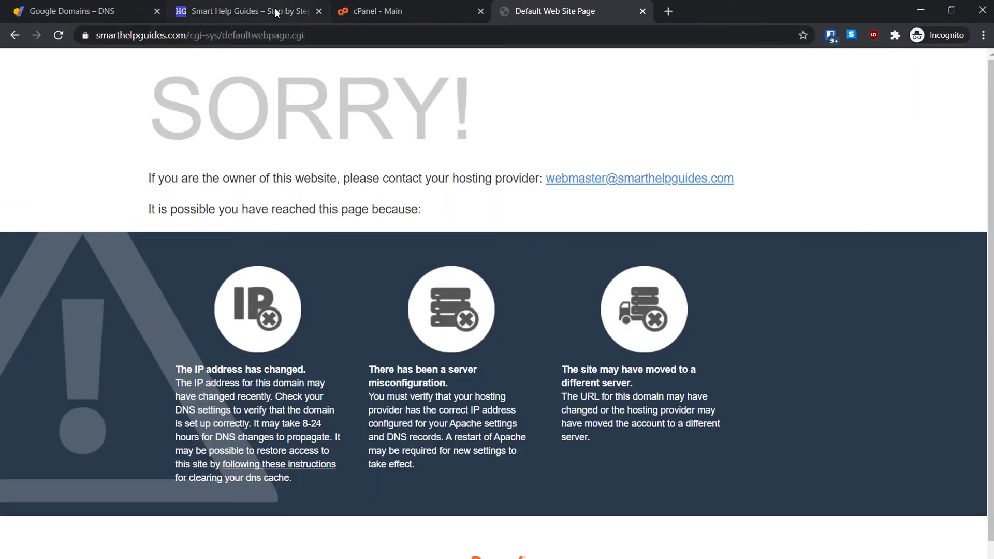
Step: Check the already open Smart Help Guides homepage, refresh it to test the nameserver change, and close that page
click(274, 8)
scroll(296, 166, down, 5)
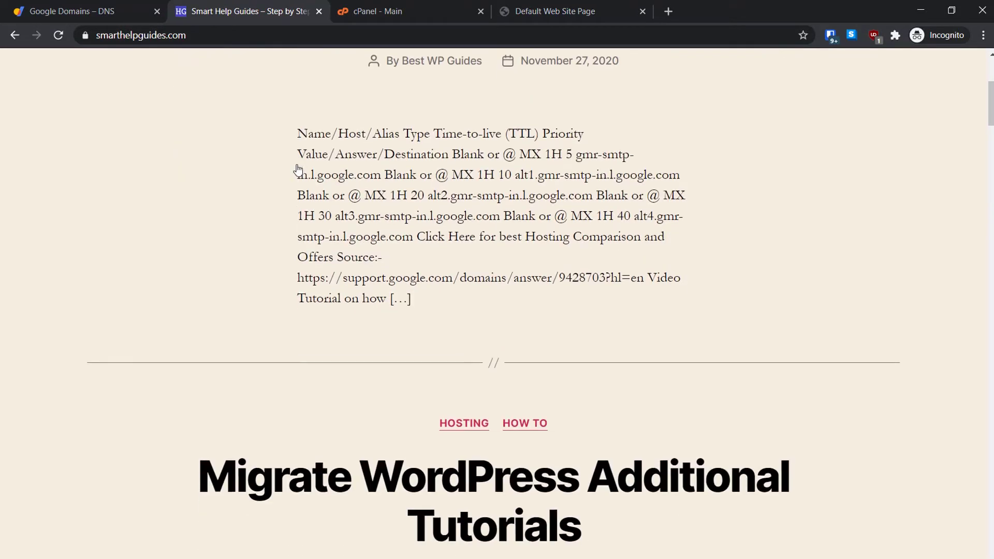
click(58, 35)
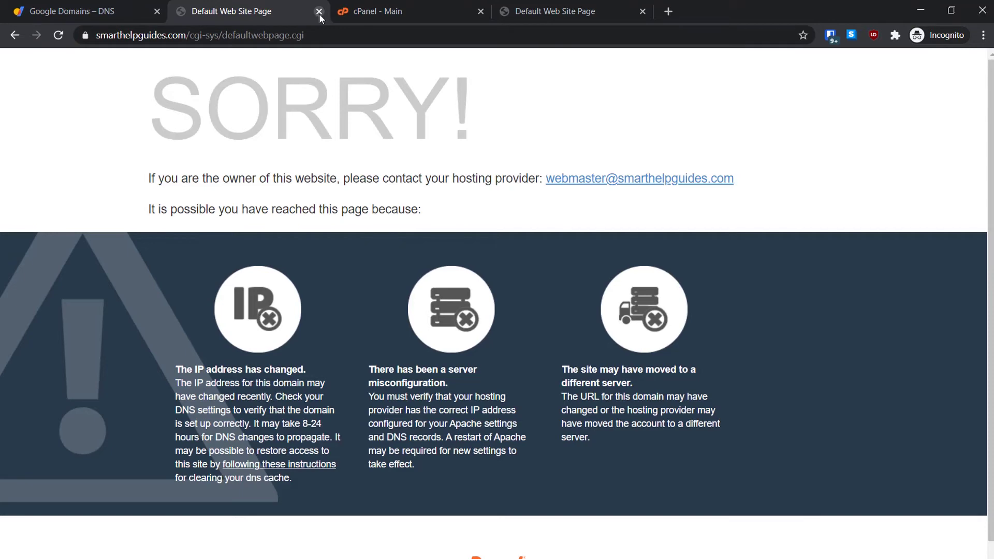
click(319, 12)
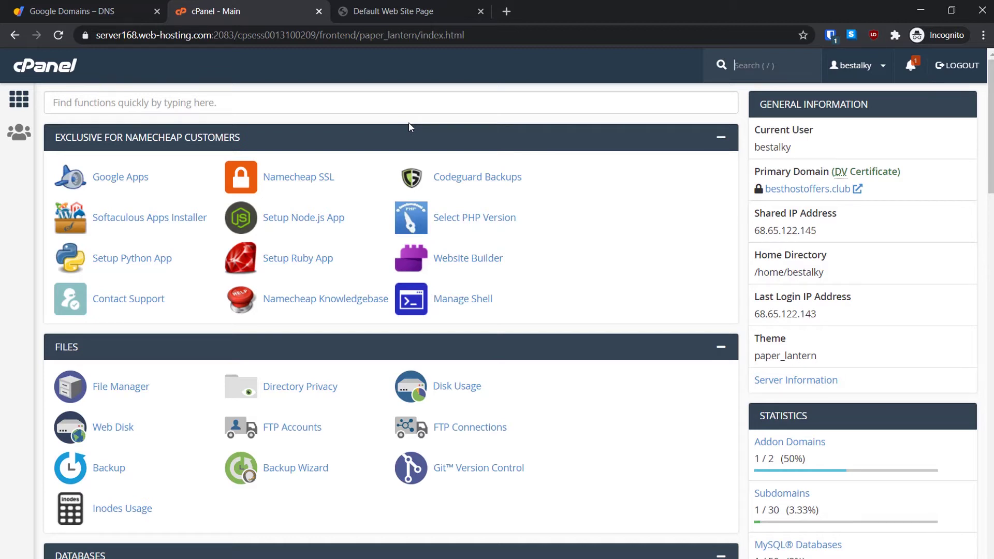
Step: Open the cPanel File Manager and examine the WordPress files in the public_html folder
click(144, 390)
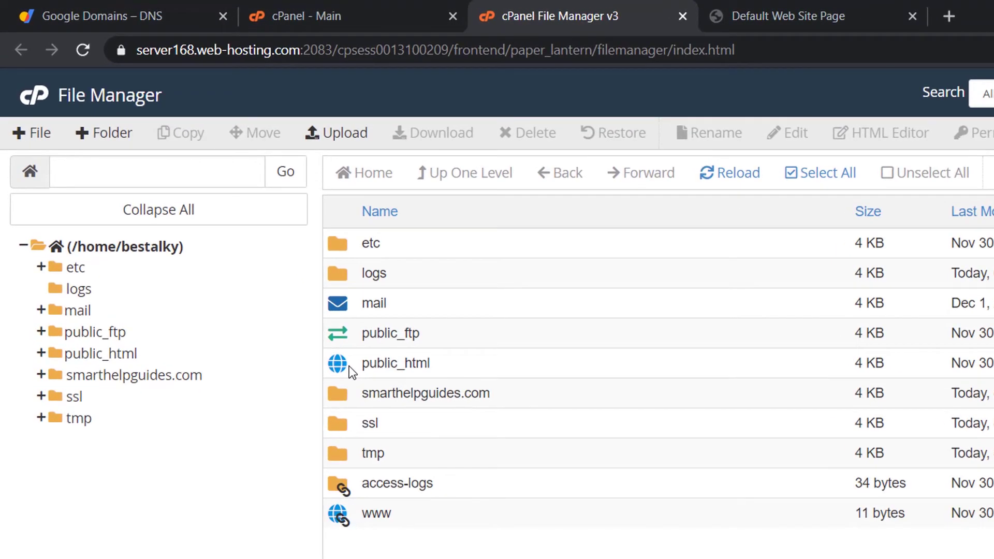
double_click(349, 366)
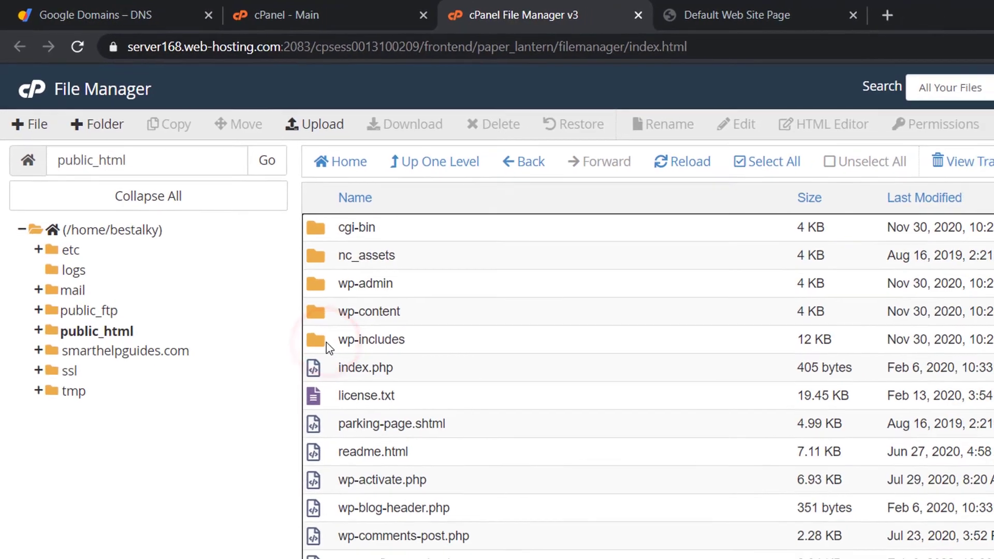
scroll(530, 410, down, 1)
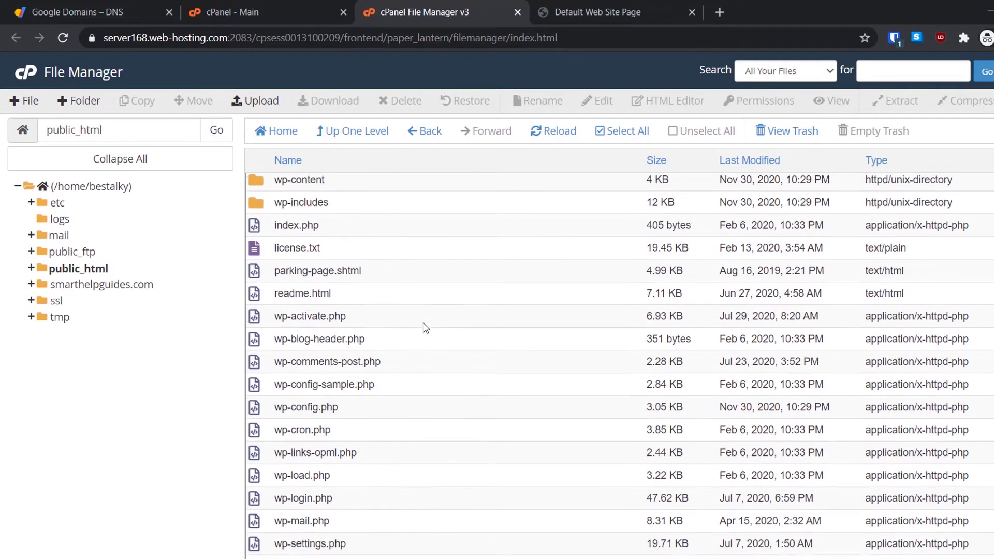
scroll(422, 328, up, 2)
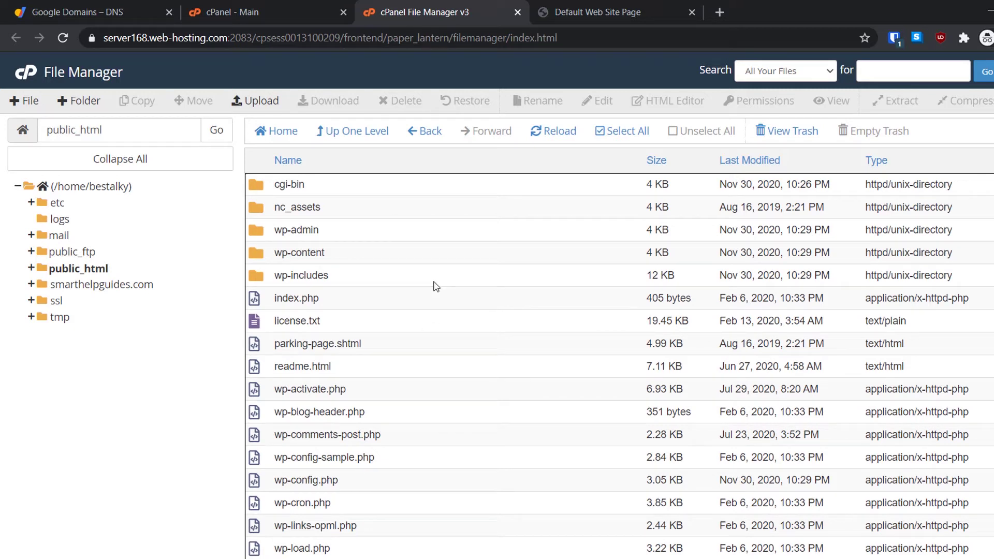
Step: Compare the smarthelpguides.com folder with public_html, ending in the smarthelpguides.com folder
click(130, 285)
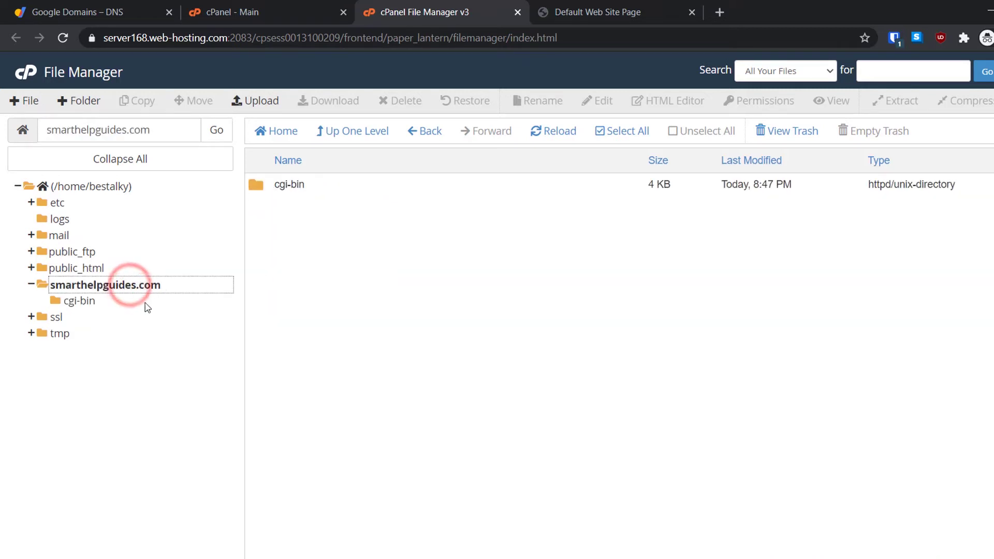
click(90, 269)
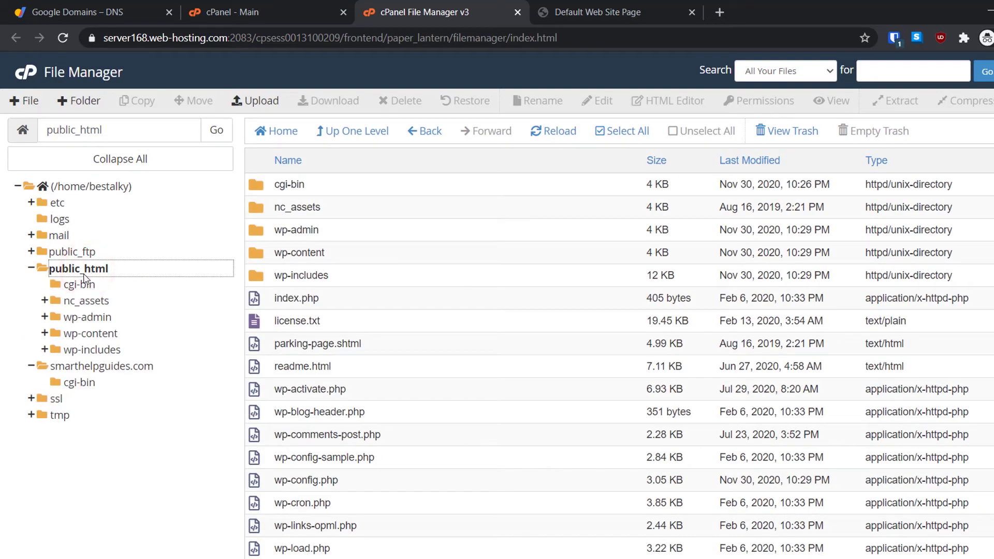
click(72, 369)
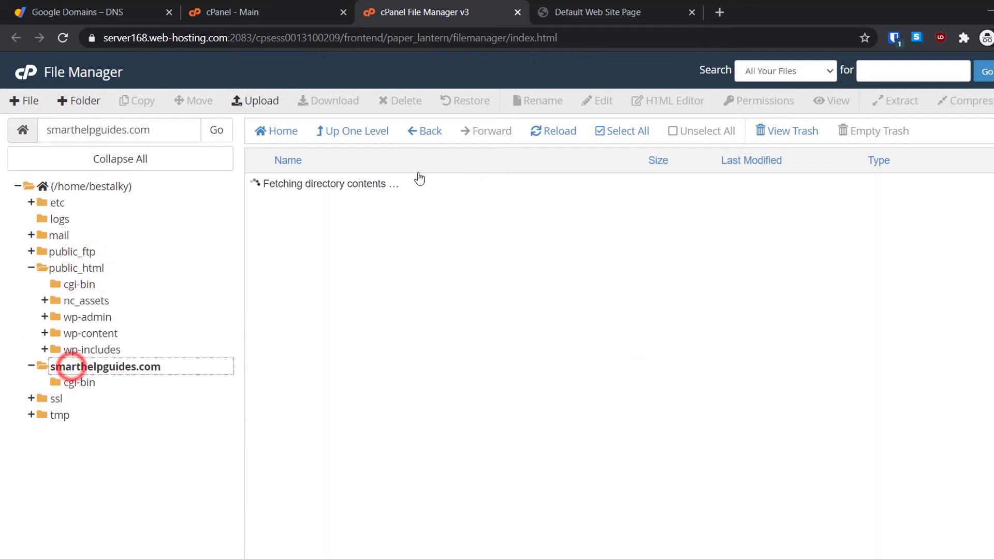
click(371, 270)
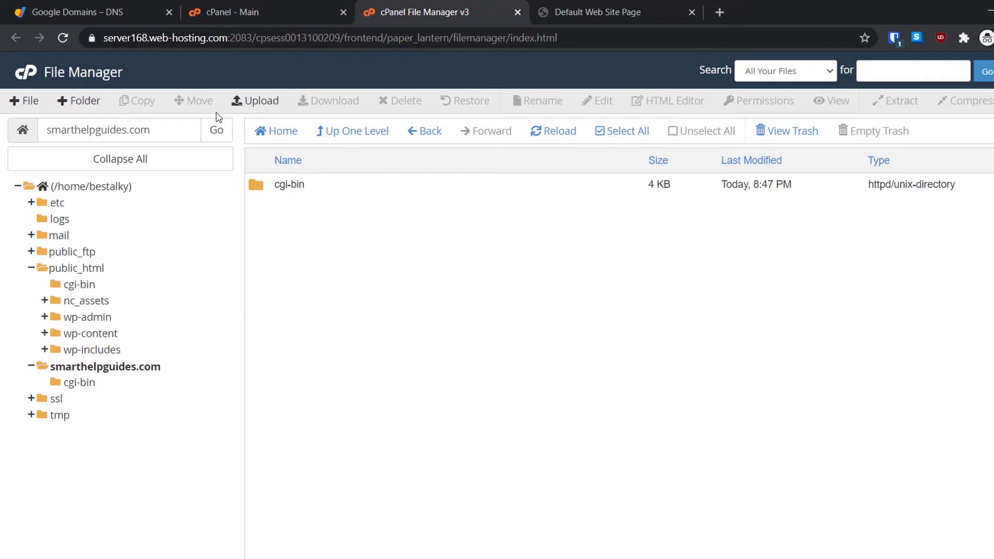
click(247, 108)
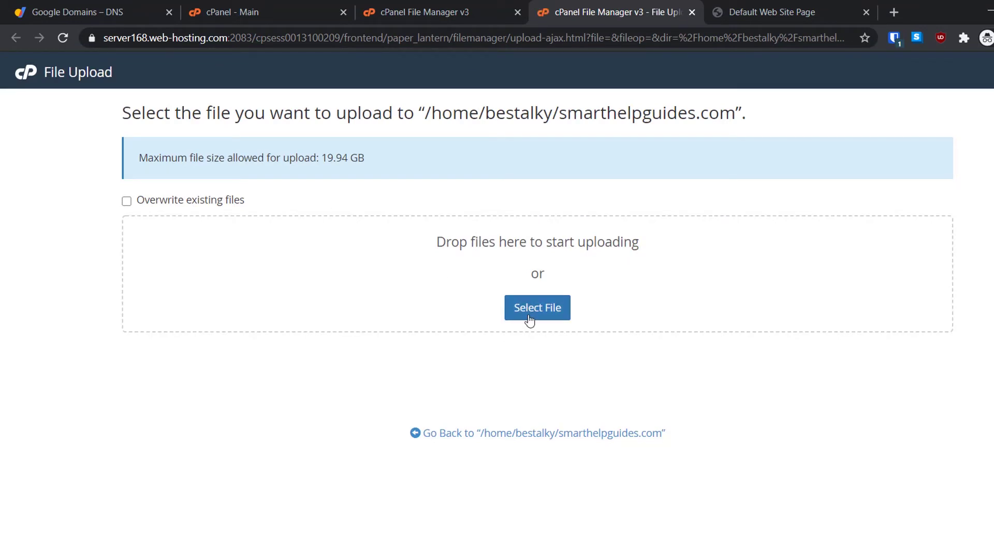
click(529, 316)
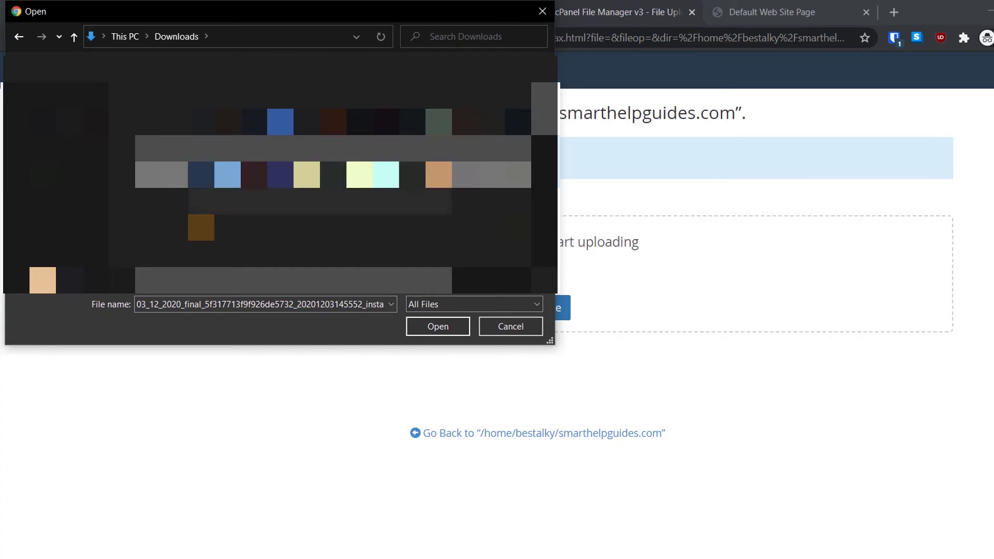
click(331, 174)
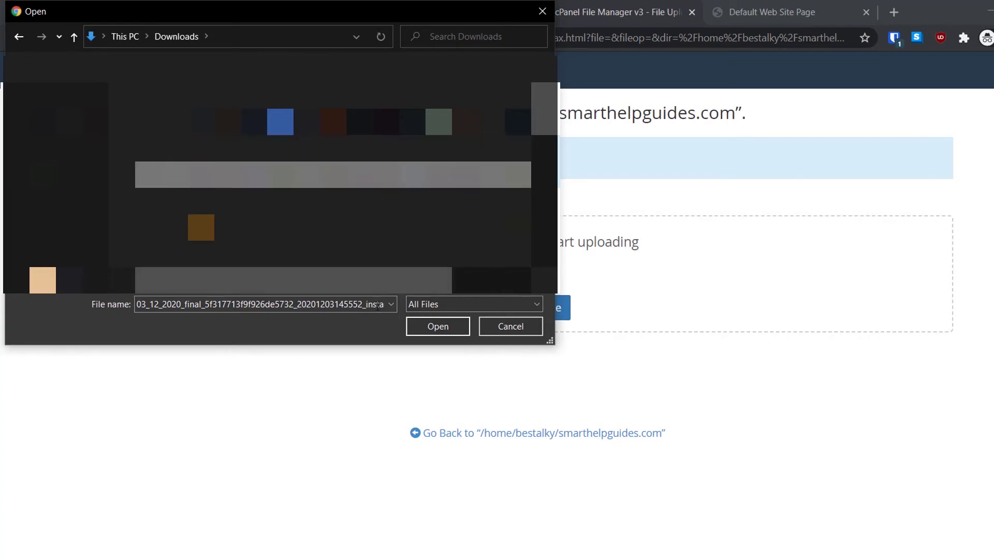
click(417, 327)
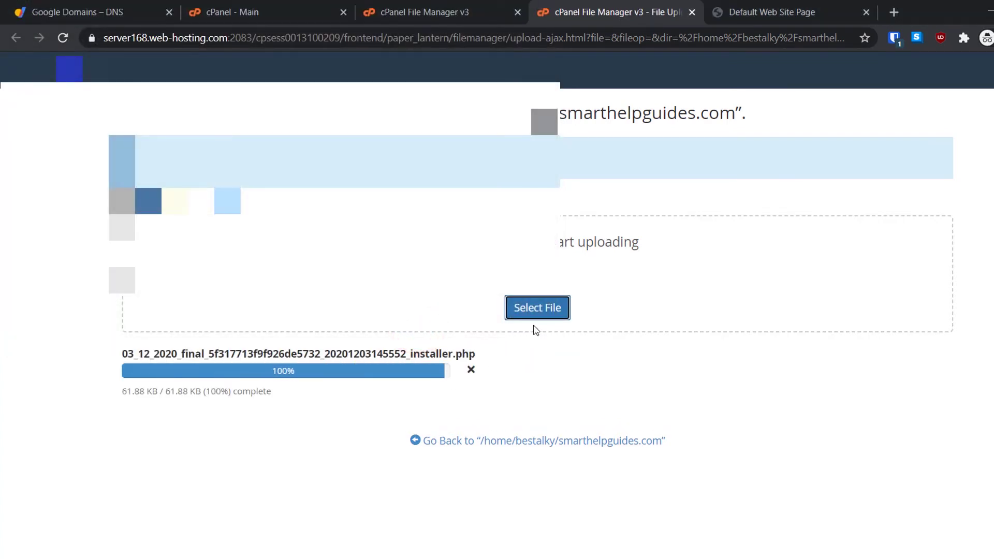
click(539, 314)
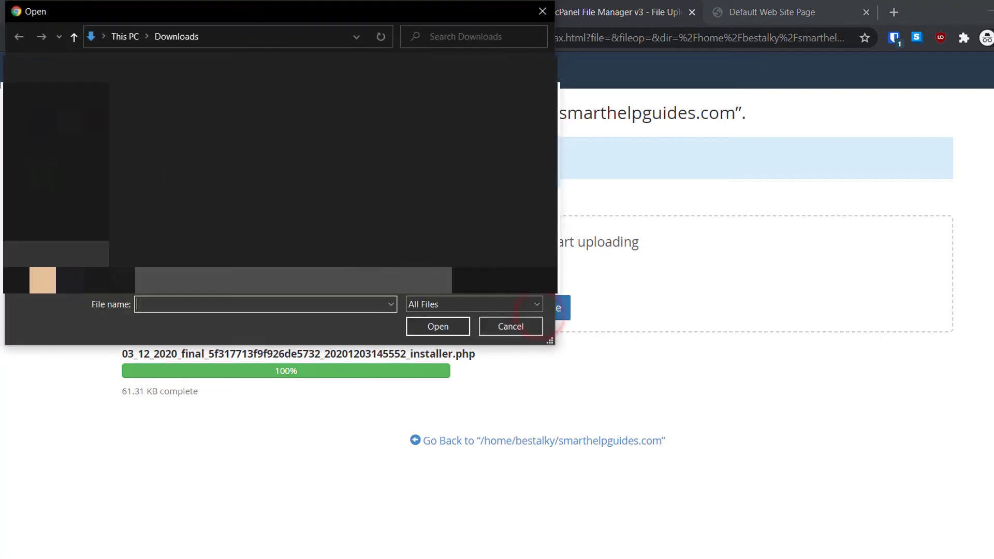
click(331, 148)
click(436, 328)
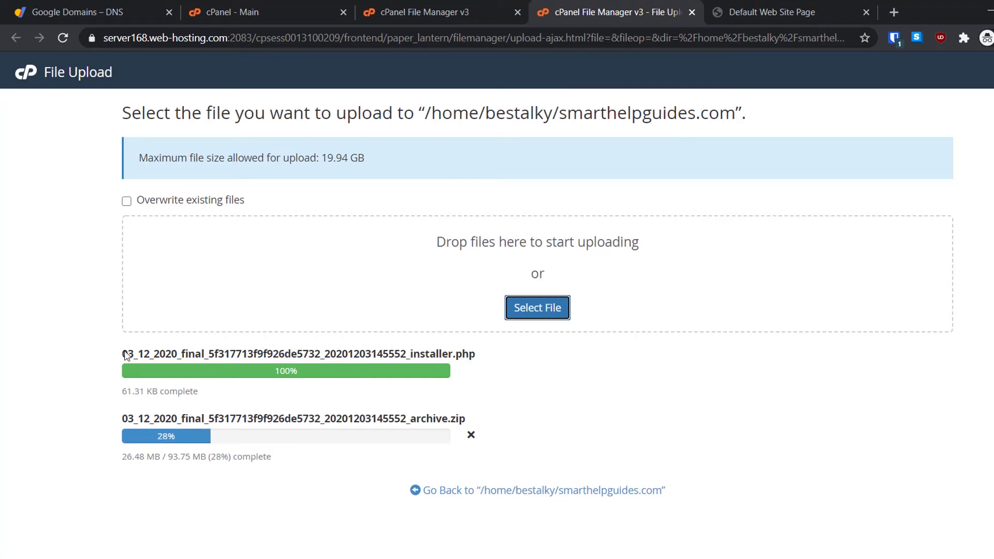
Step: Copy the uploaded installer's full file name and, once the archive has uploaded, return to the smarthelpguides.com folder listing
drag(124, 354, 485, 344)
right_click(455, 357)
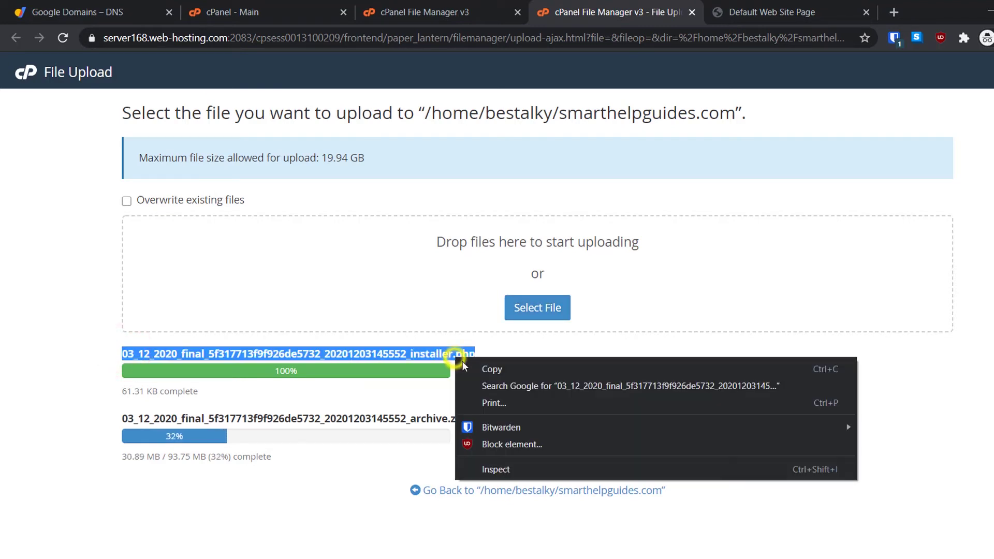
click(473, 369)
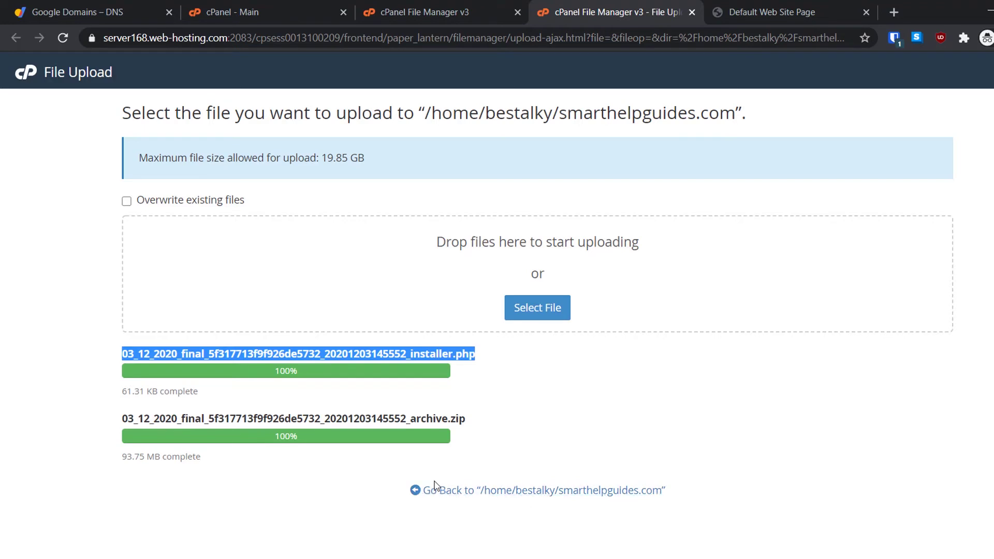
click(475, 491)
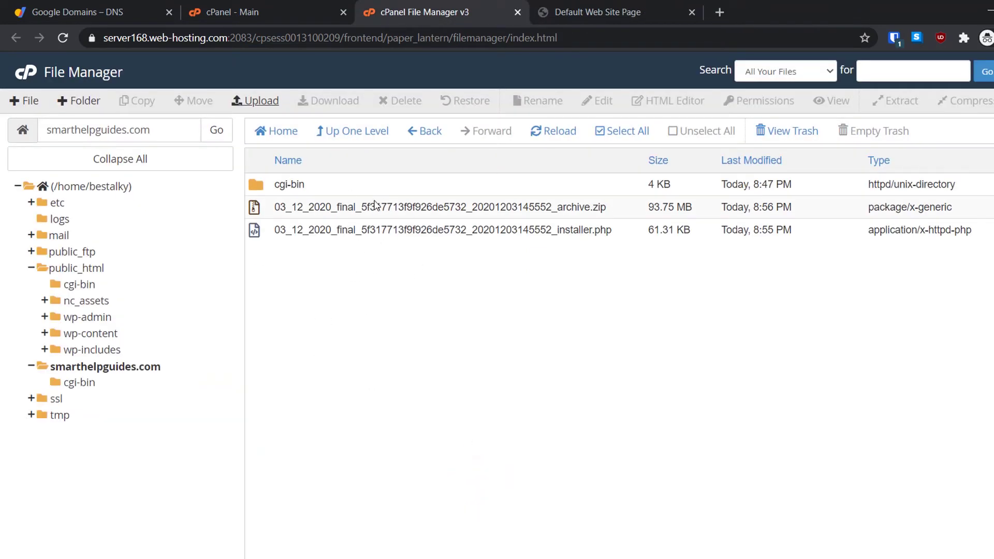
click(536, 135)
click(570, 13)
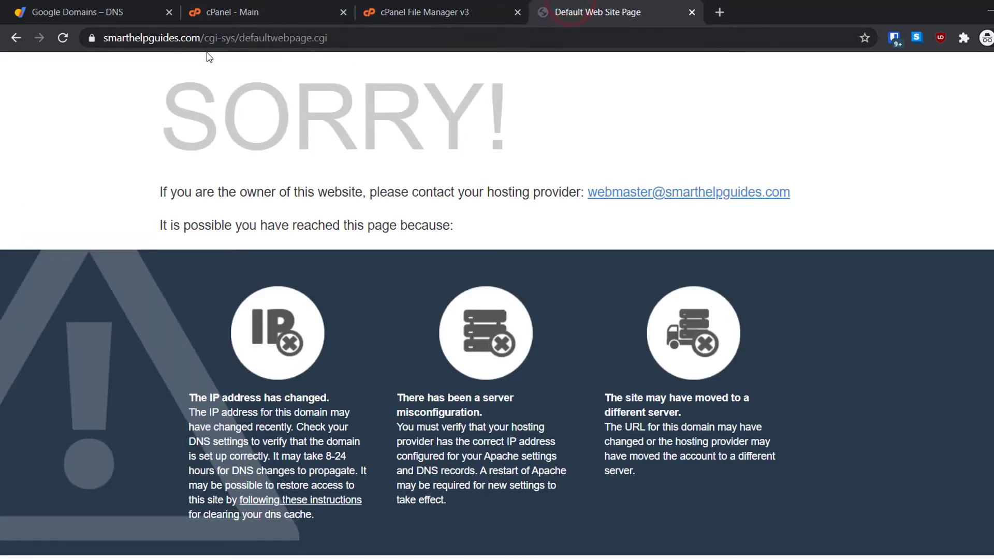
click(174, 38)
drag(233, 38, 442, 47)
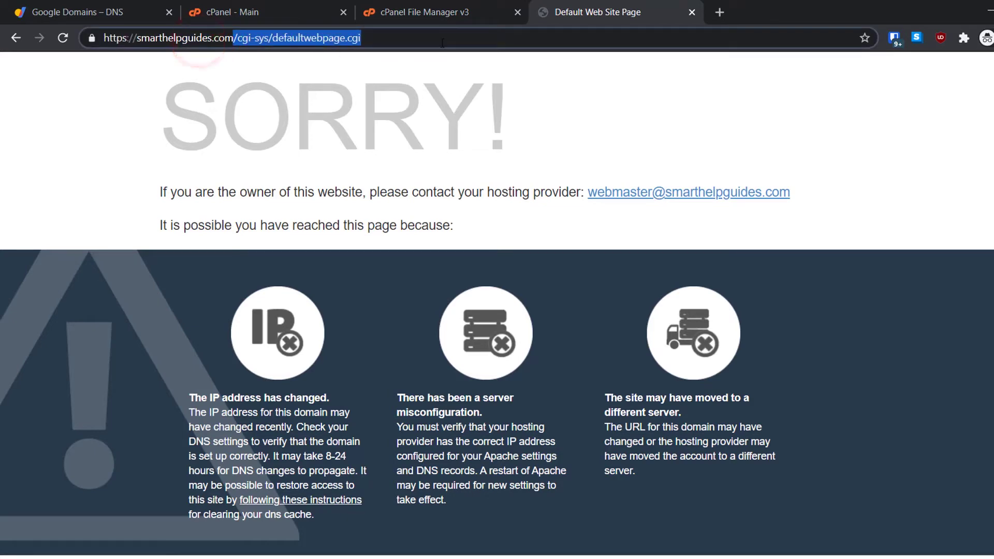
drag(239, 38, 474, 67)
key(BackSpace)
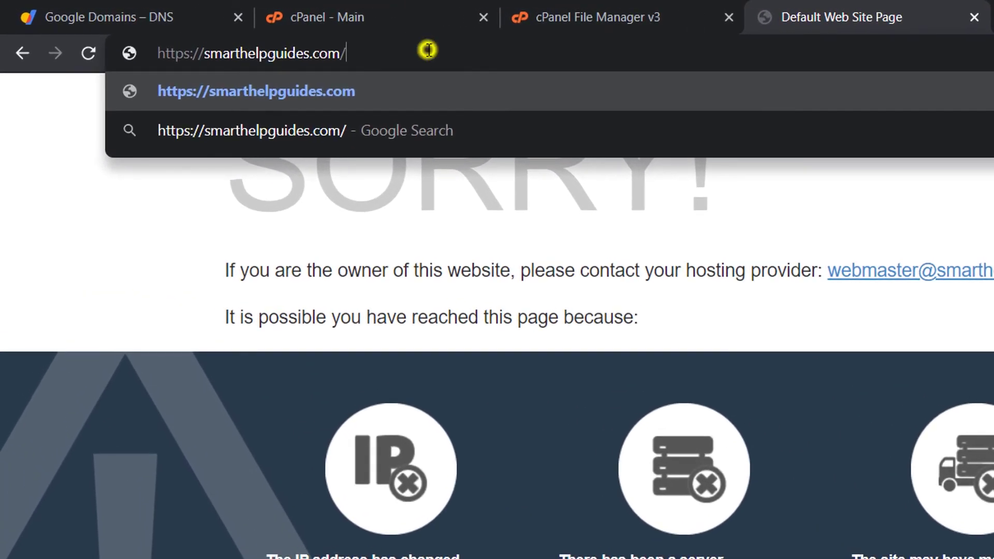
right_click(426, 48)
click(458, 182)
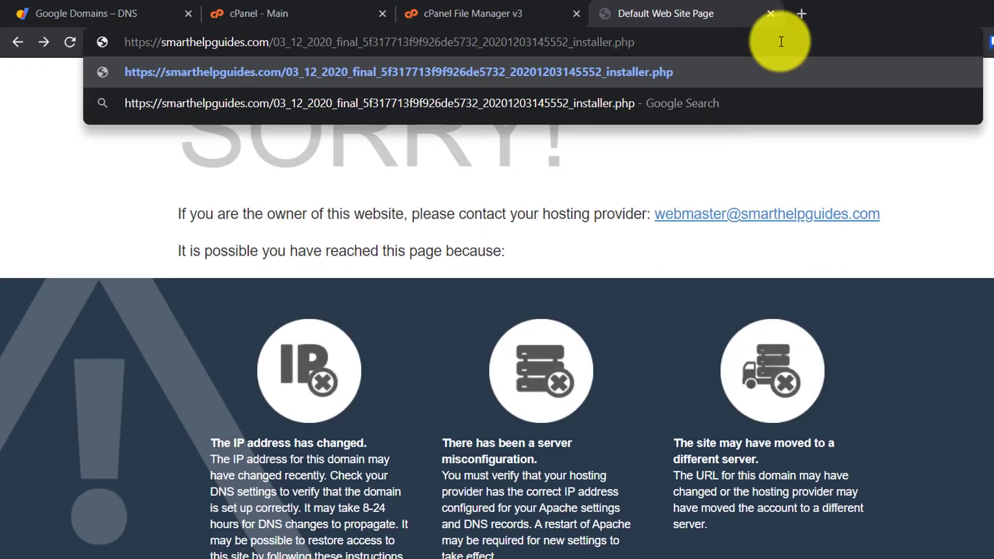
key(Return)
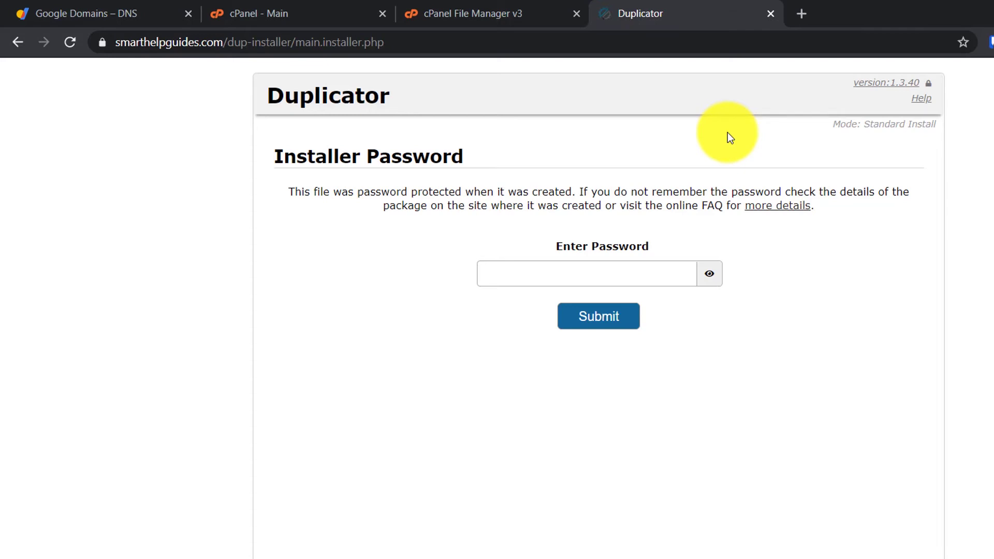
Step: Submit the installer password, then accept the terms & notices and run the Deployment step
click(606, 270)
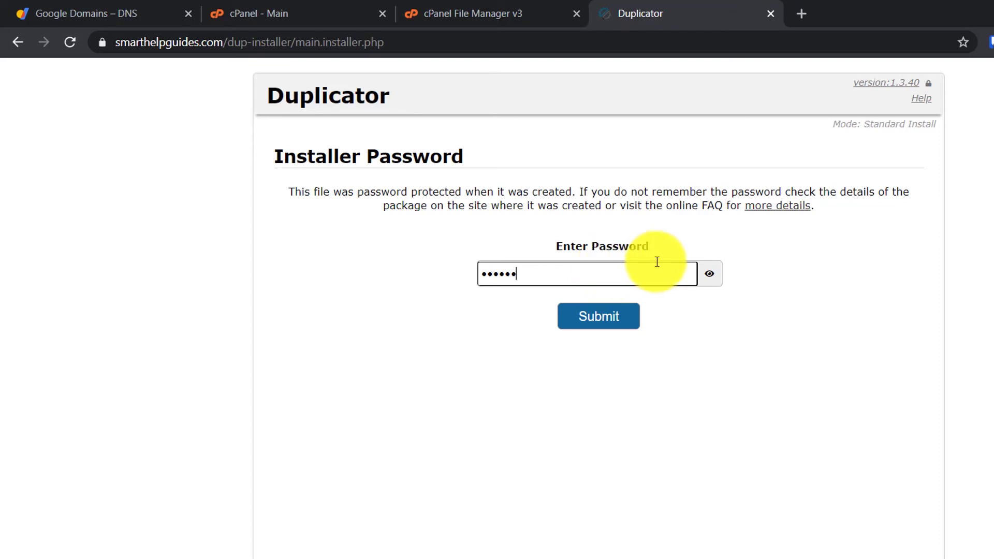
click(615, 316)
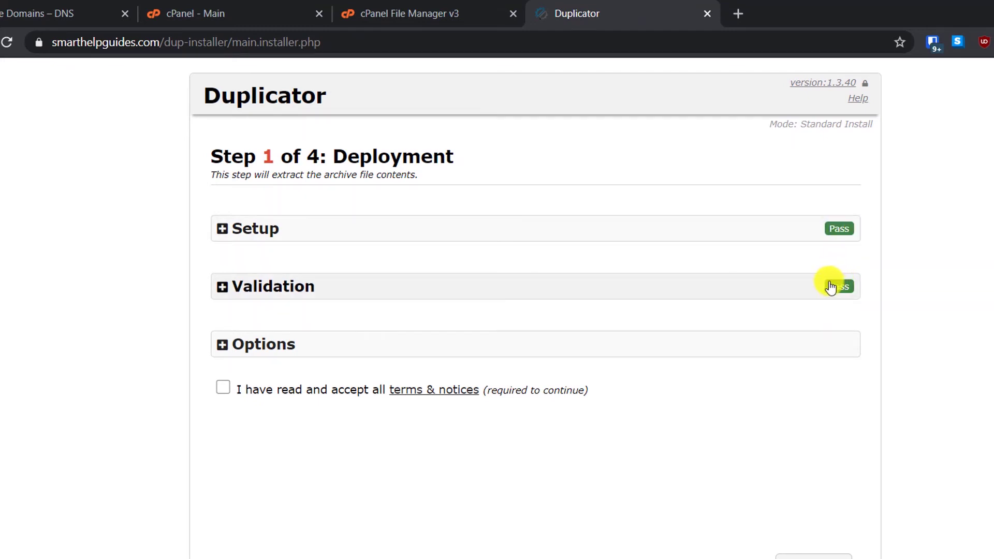
click(222, 390)
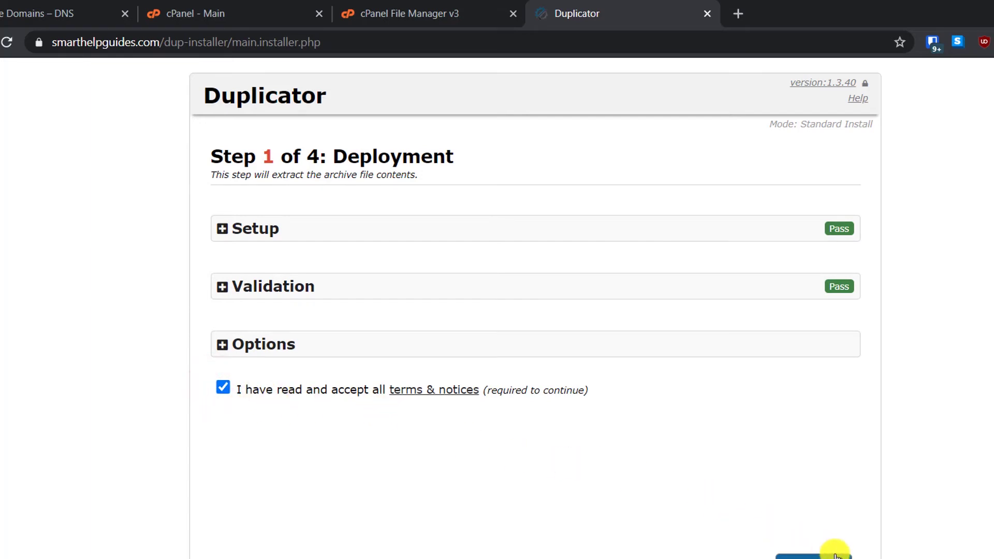
click(813, 557)
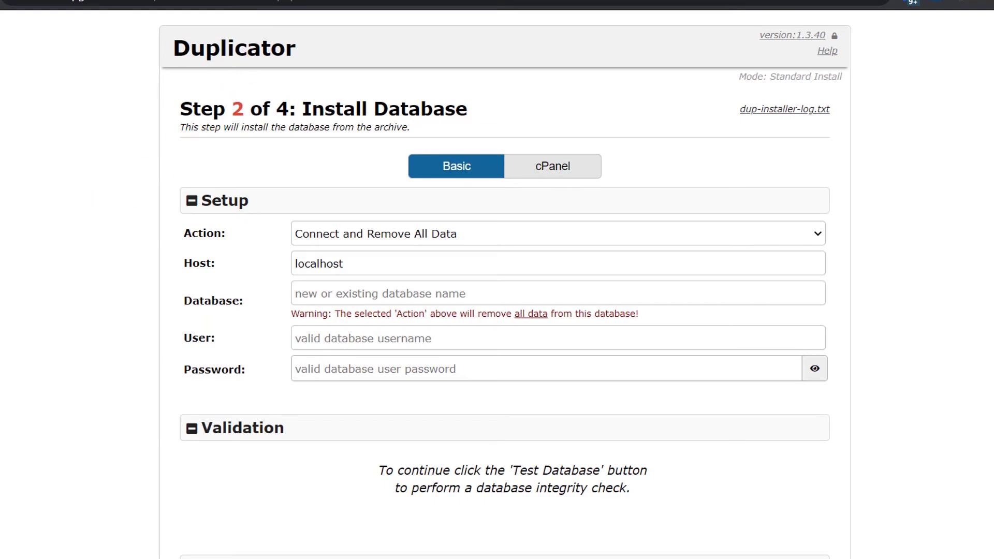
Step: Switch to cPanel and open its MySQL Databases page
click(155, 2)
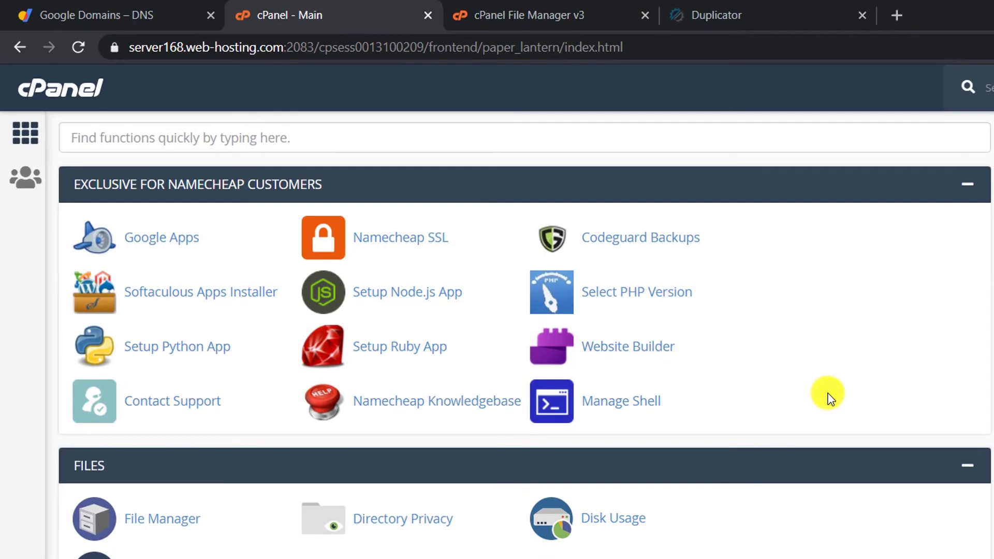
scroll(827, 400, down, 12)
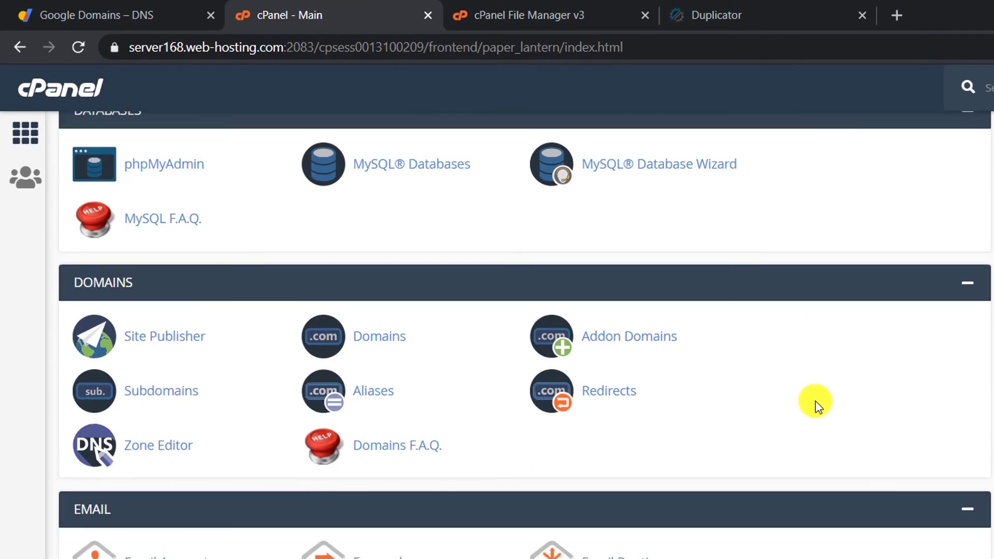
scroll(815, 402, down, 15)
scroll(809, 399, down, 4)
scroll(809, 399, up, 16)
scroll(808, 399, up, 8)
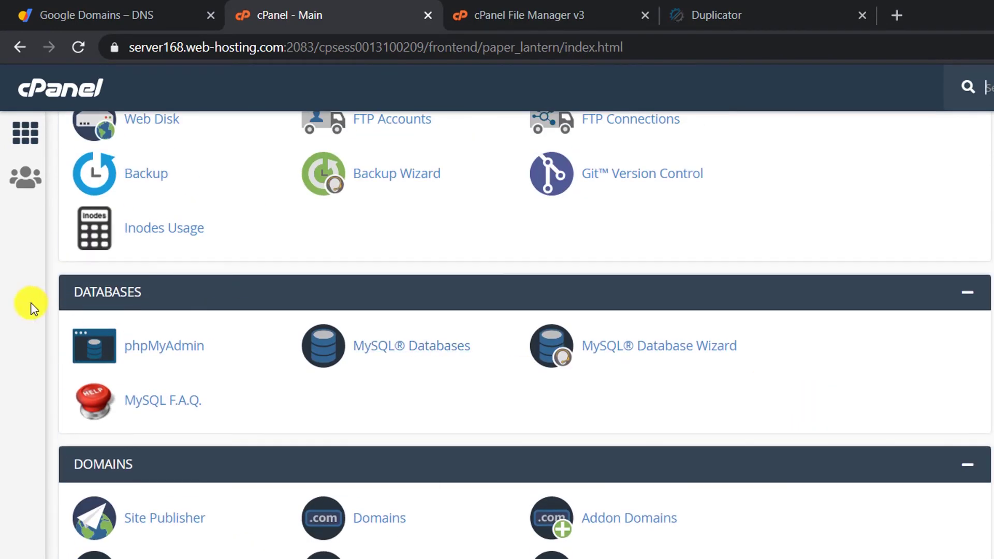
click(367, 360)
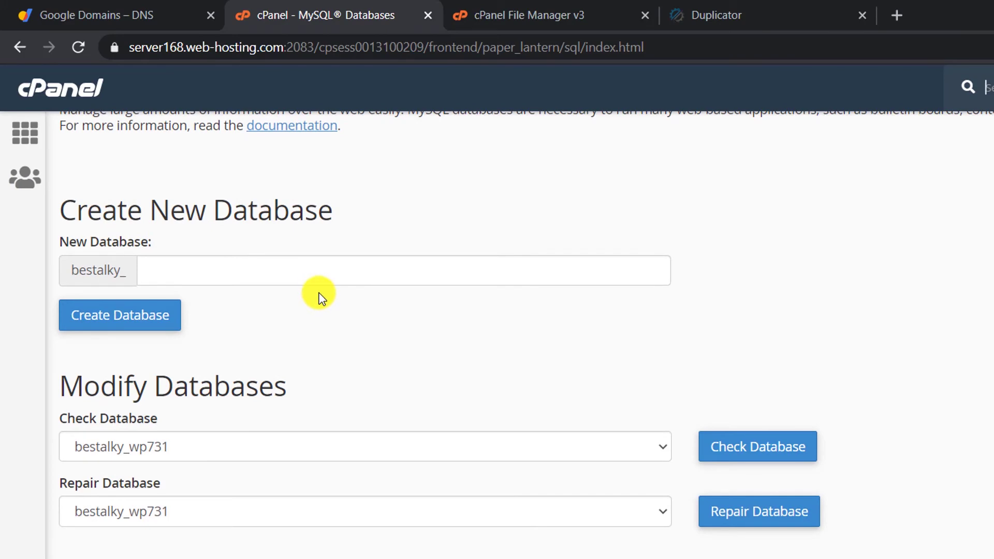
Step: Create a new MySQL database named smrtggdb after the account prefix
click(311, 352)
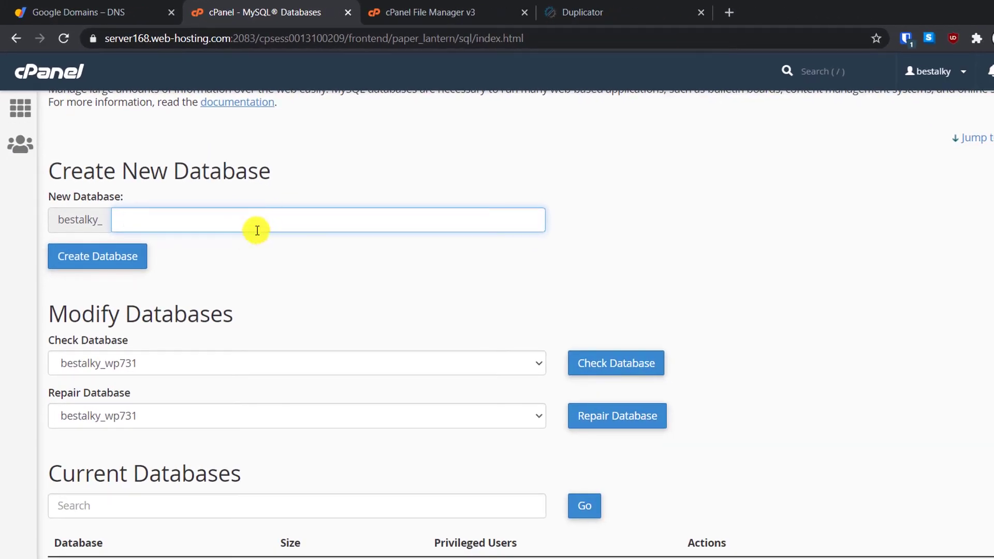
click(255, 230)
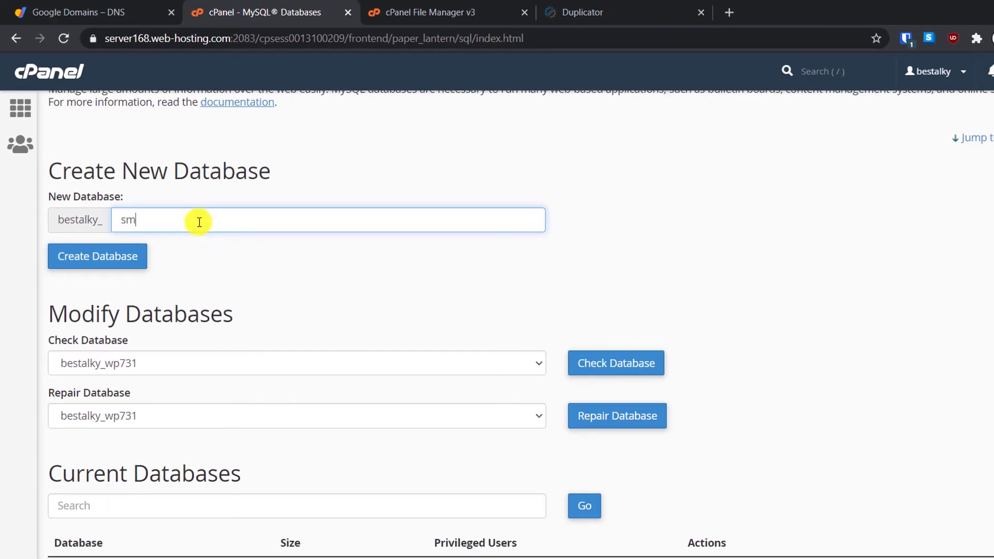
text(smrtgg)
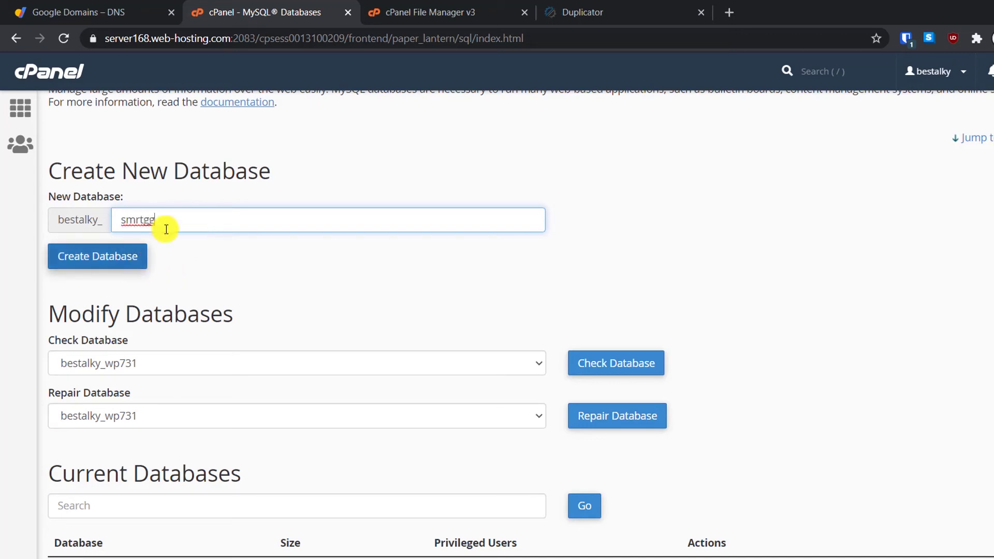
text(db)
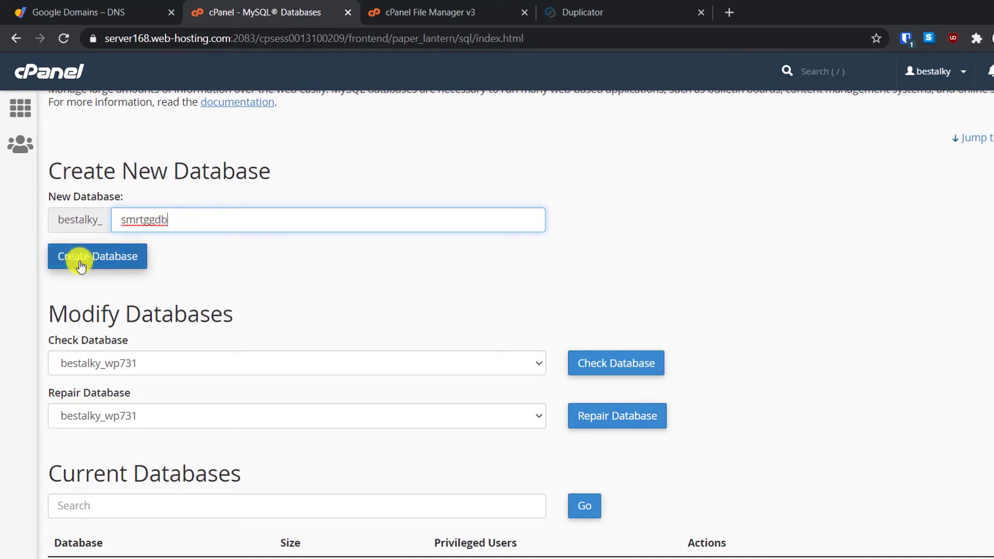
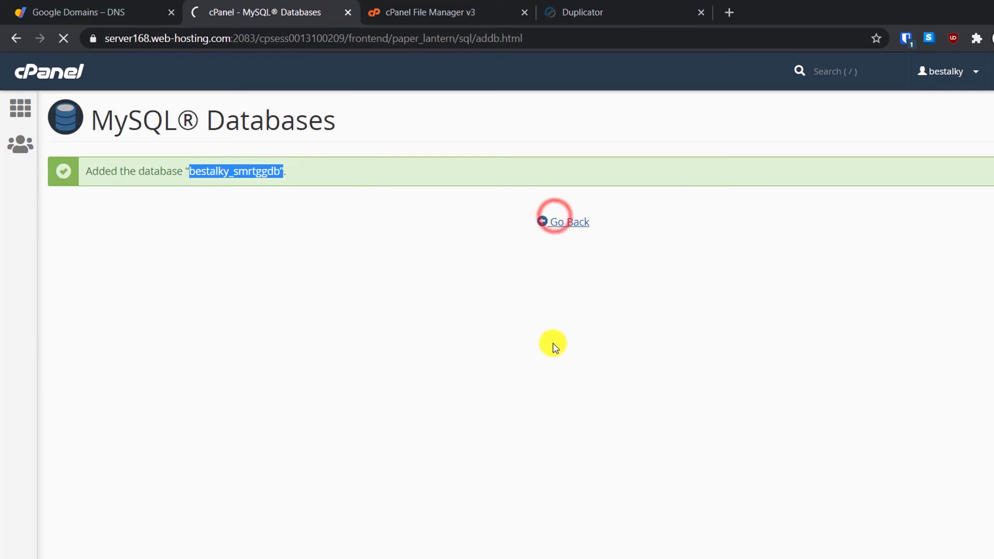
Step: Return to the MySQL Databases overview and enter smtggusr as the new MySQL user's username
scroll(539, 388, down, 8)
scroll(535, 400, down, 8)
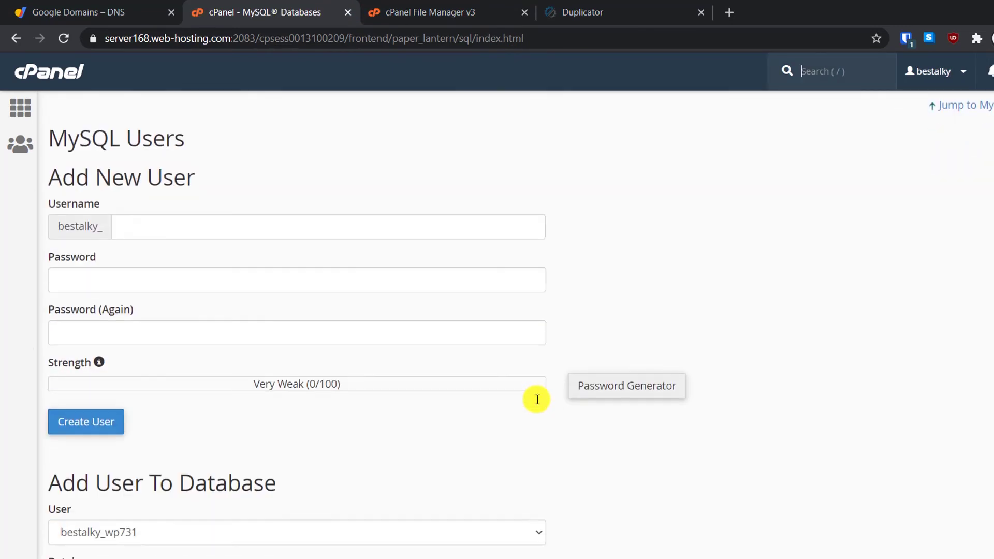
scroll(263, 327, up, 4)
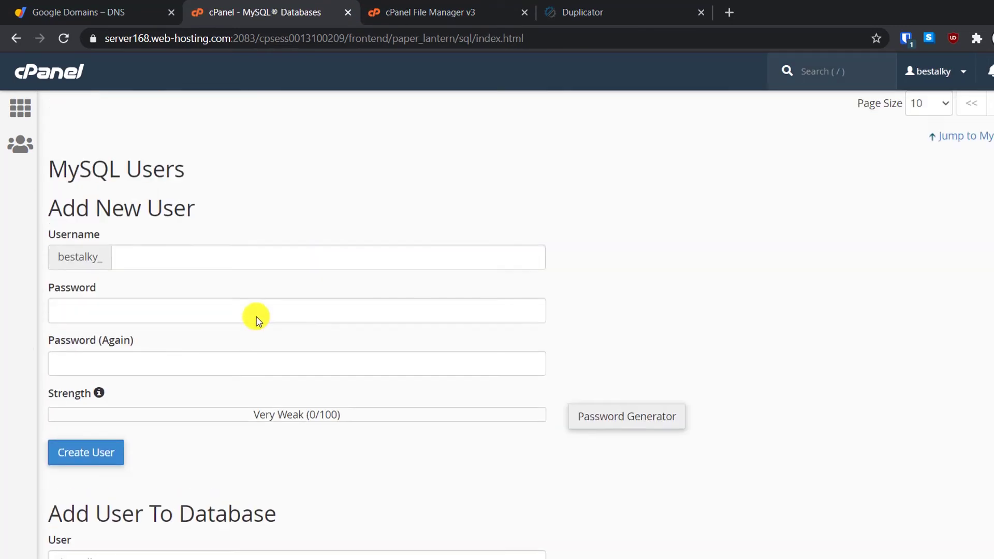
click(134, 247)
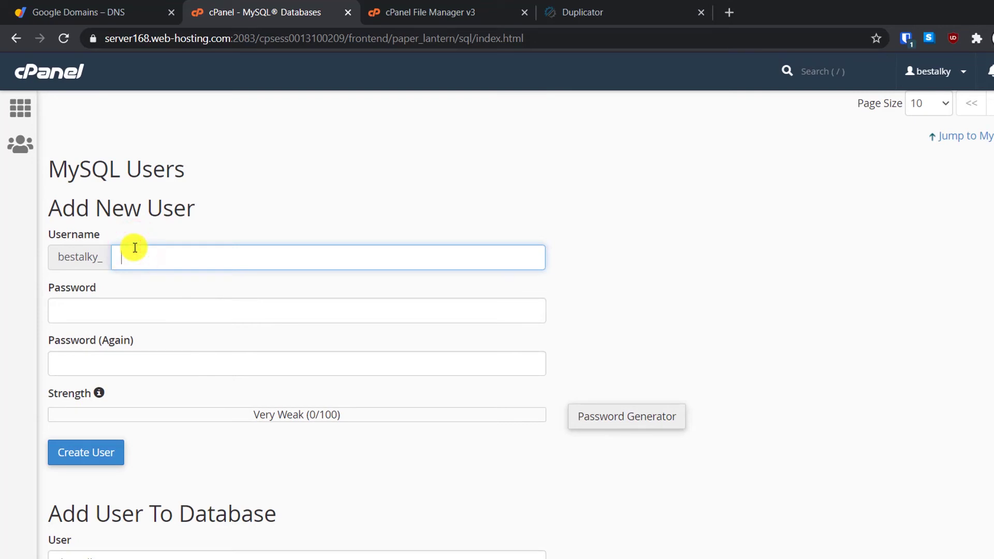
text(smtggusr)
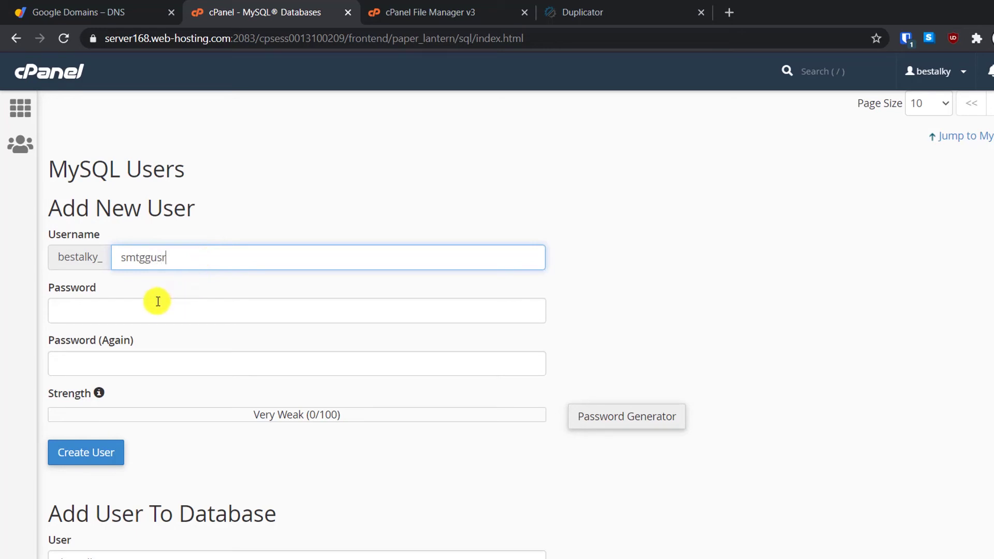
Step: Generate an 18-character password, copy it, apply it to the new MySQL user and create the user
click(630, 419)
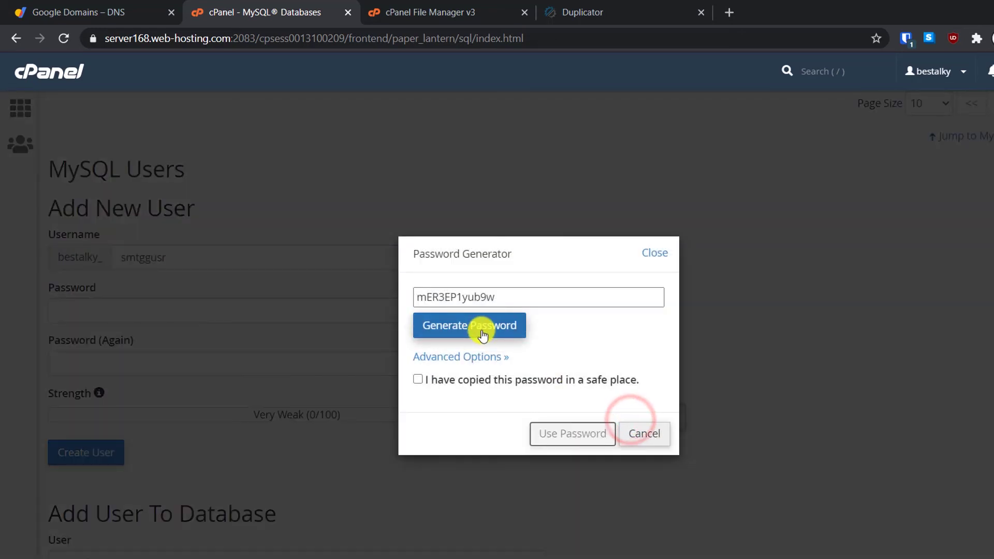
click(465, 357)
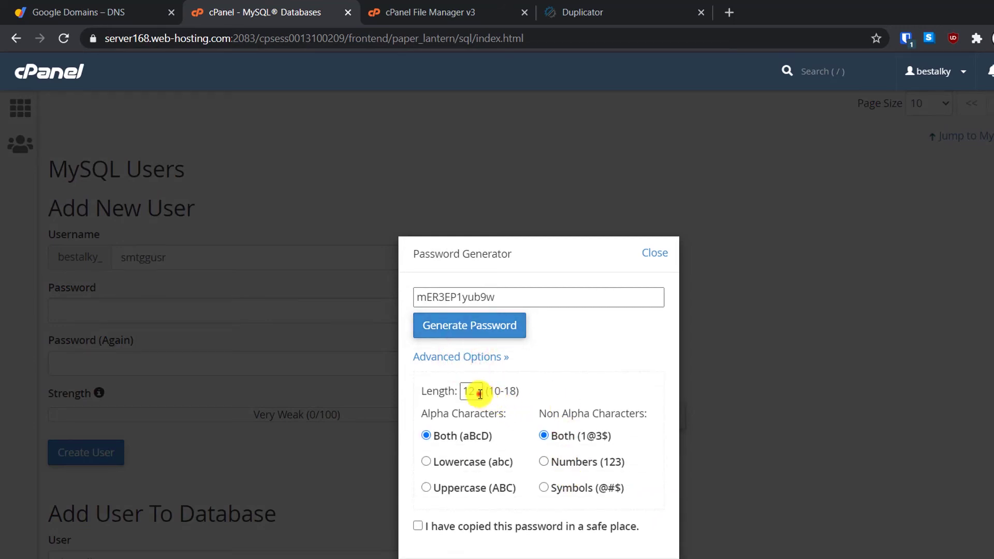
text(18)
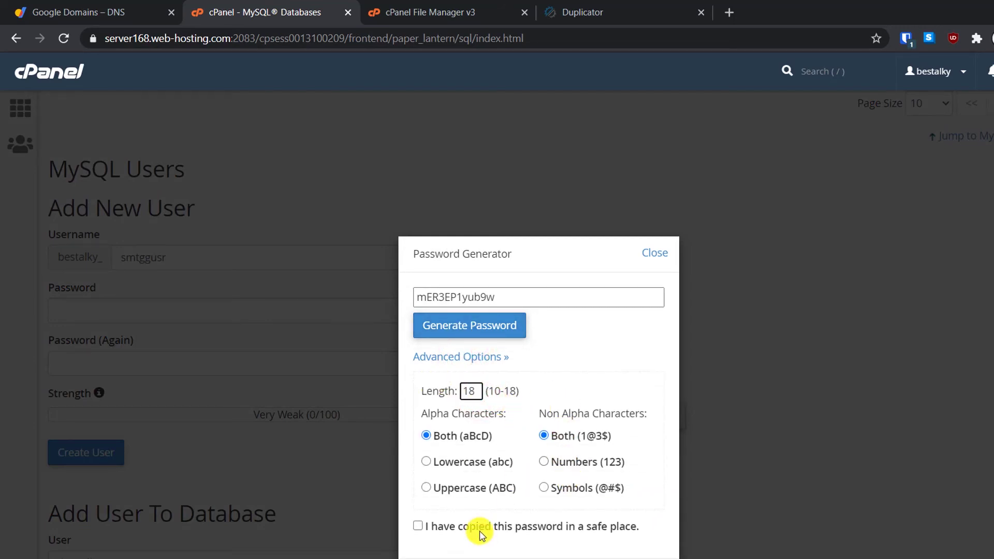
click(510, 333)
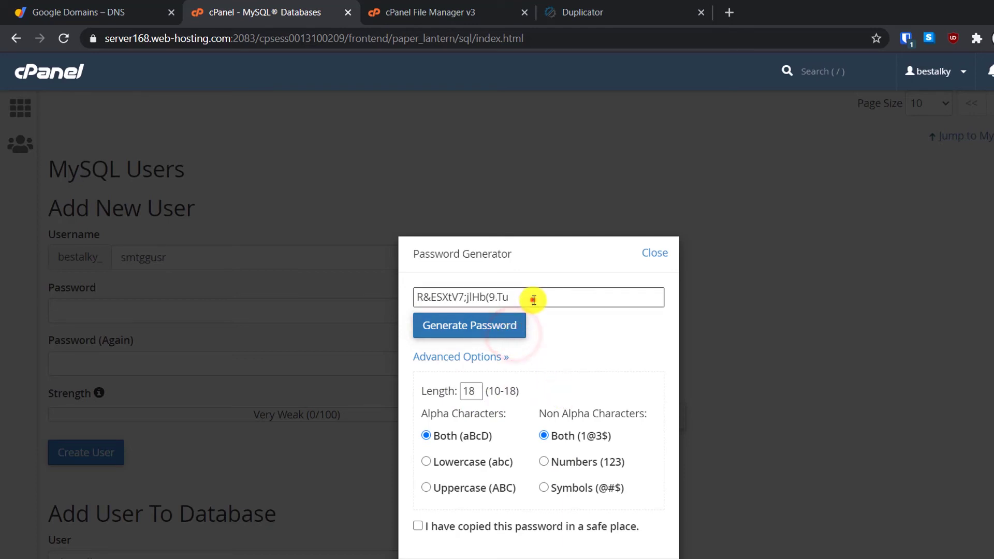
drag(534, 299, 420, 296)
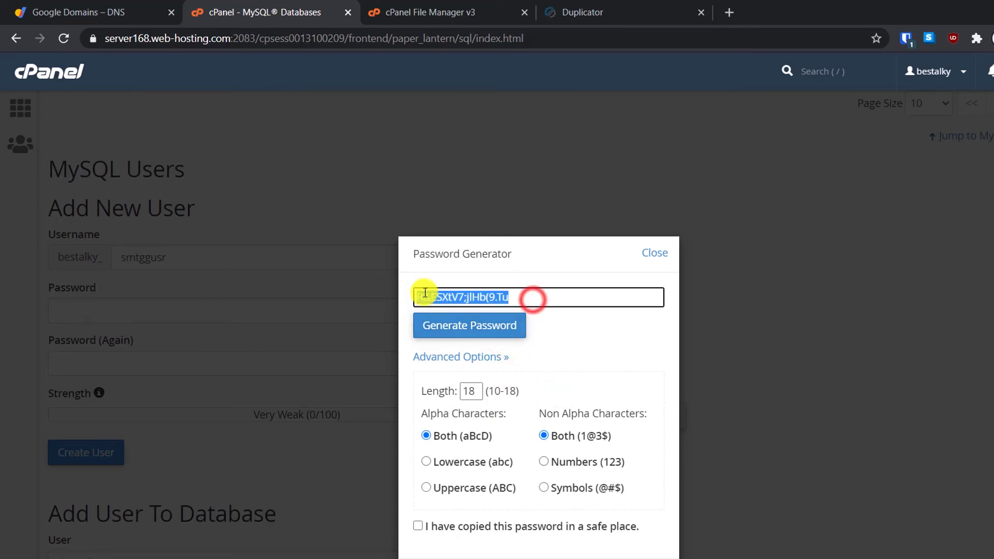
click(544, 526)
click(491, 541)
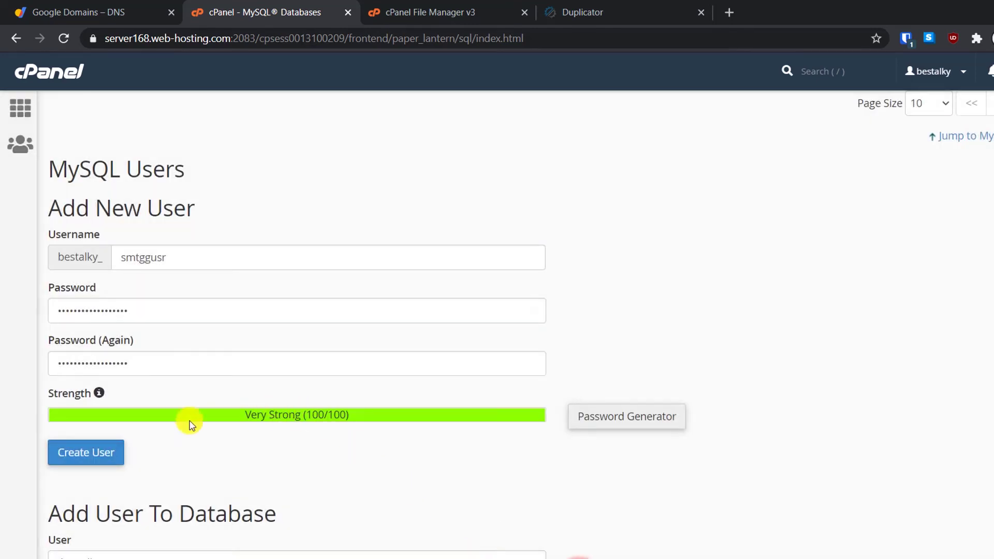
click(105, 459)
Step: Switch to the Duplicator installer and paste the generated database user password into its database setup
click(475, 10)
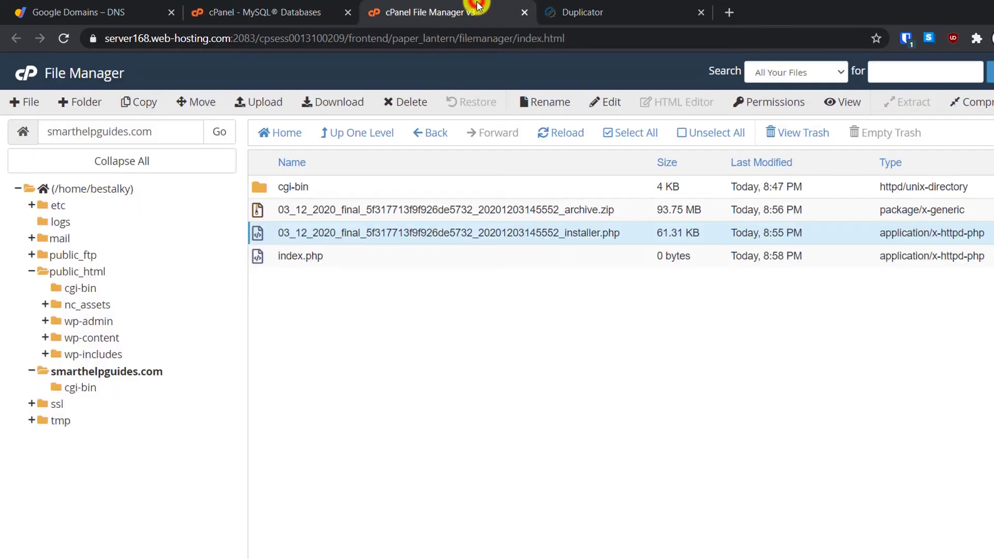
click(573, 4)
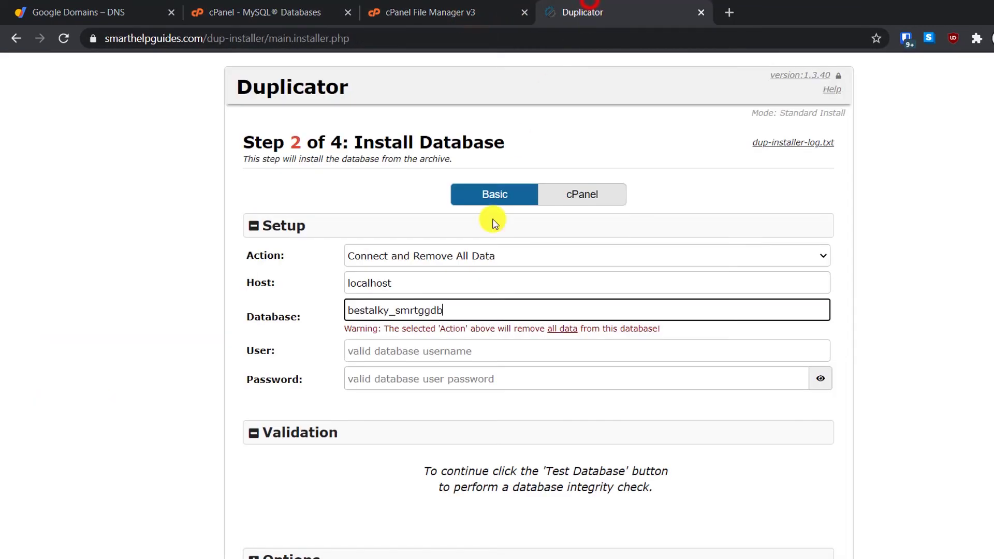
click(365, 373)
key(ctrl+v)
Step: Copy the full name of the new MySQL user from cPanel and paste it as the installer's database user
click(286, 6)
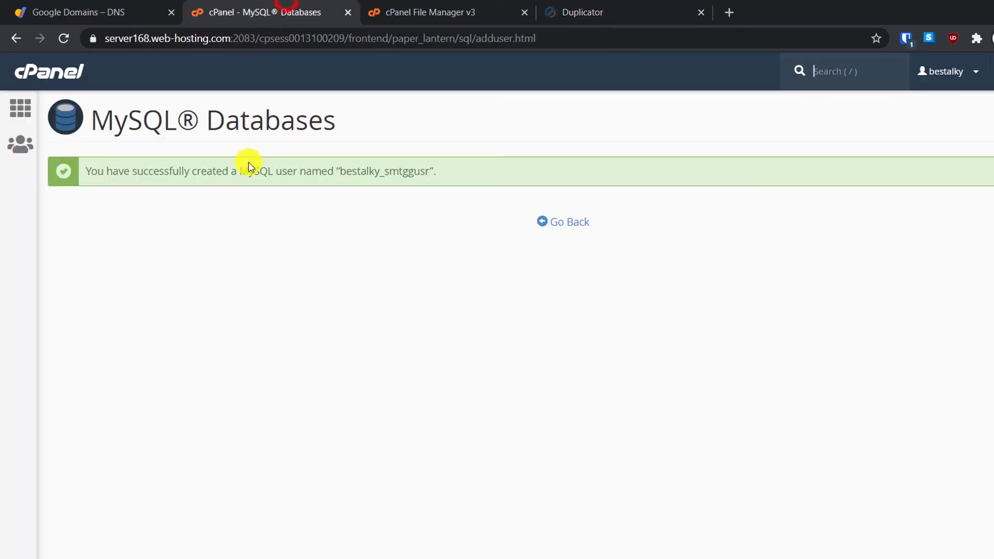
drag(345, 173, 431, 169)
key(ctrl+c)
click(610, 4)
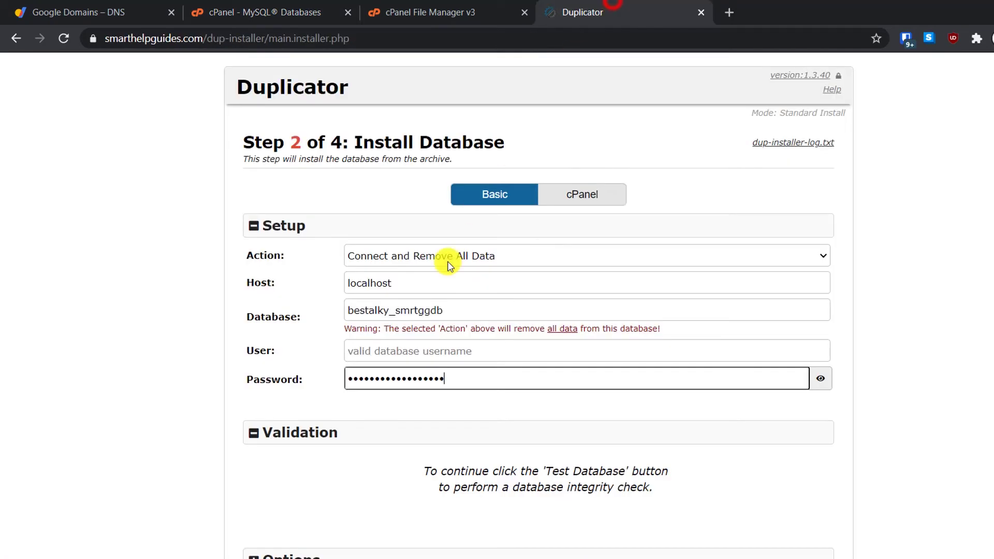
click(409, 353)
key(ctrl+v)
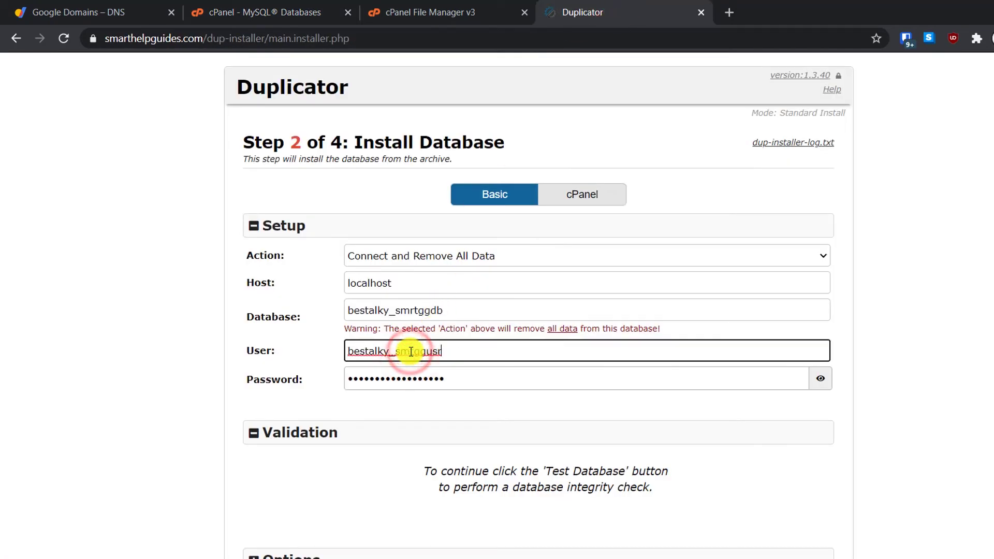
click(945, 333)
scroll(886, 397, down, 1)
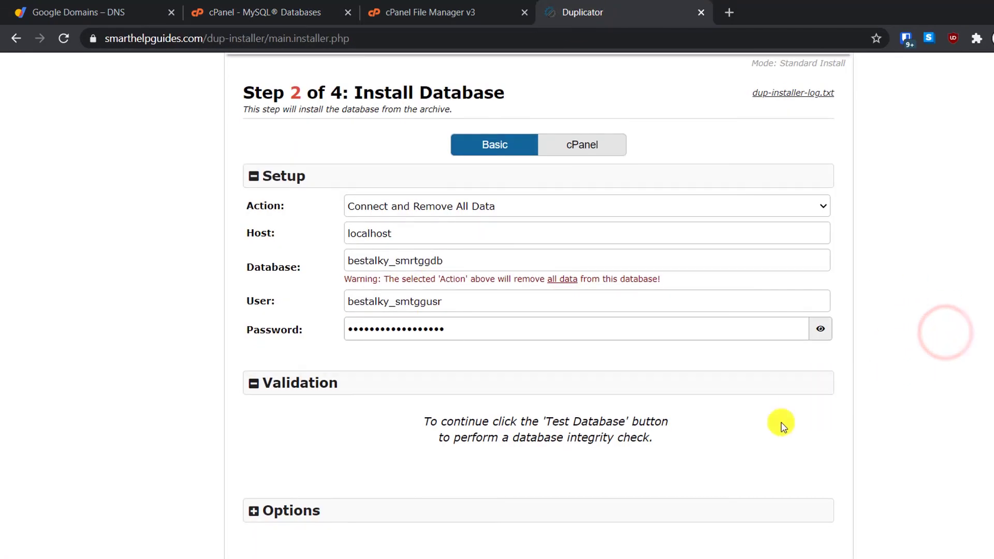
Step: Return to cPanel's MySQL Databases page and add the smtggusr user to the smrtggdb database, opening its privilege settings
click(316, 7)
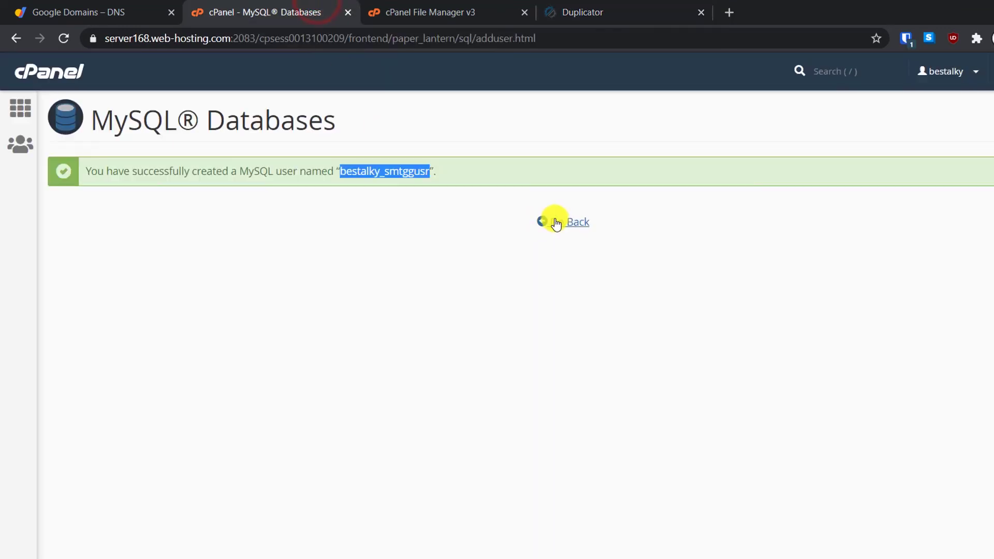
scroll(744, 416, down, 5)
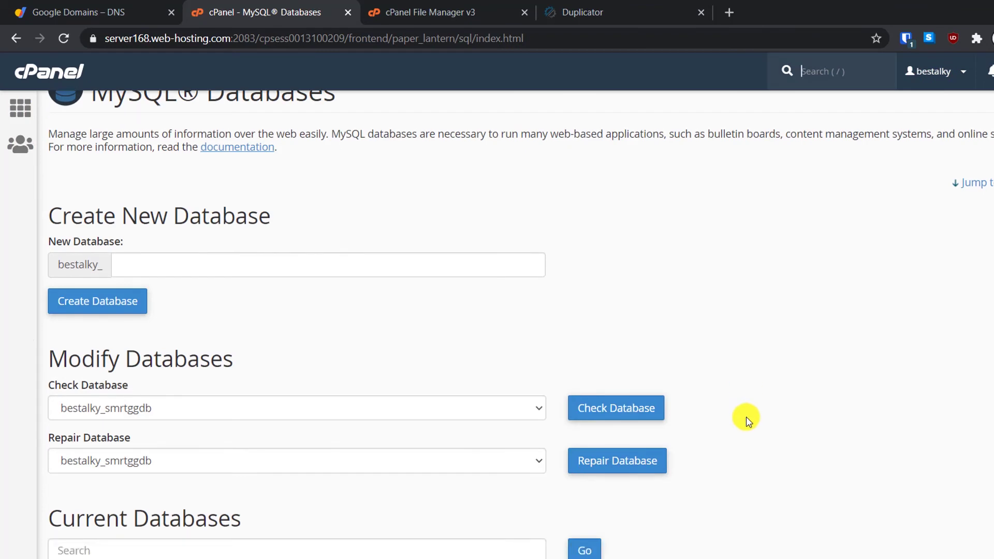
scroll(744, 424, down, 10)
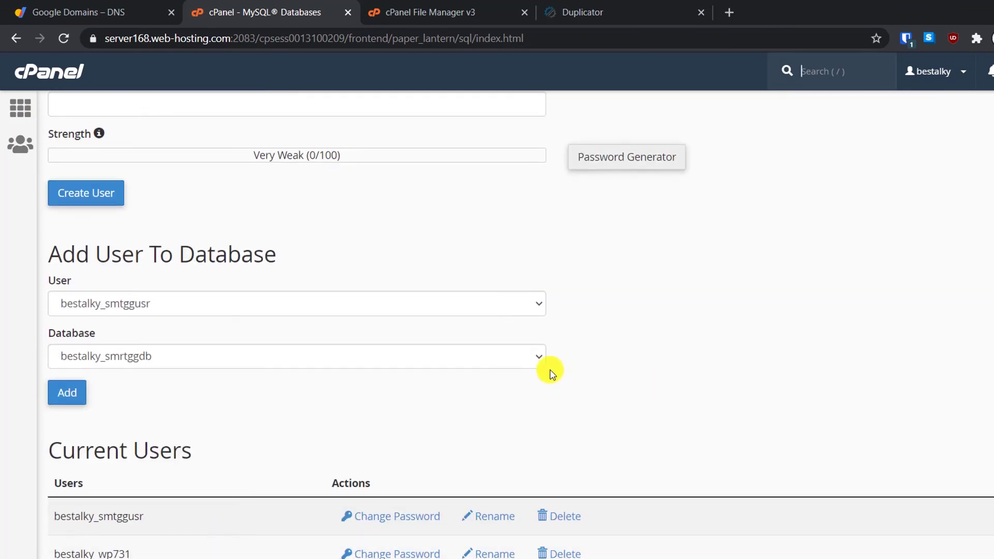
click(334, 299)
click(334, 300)
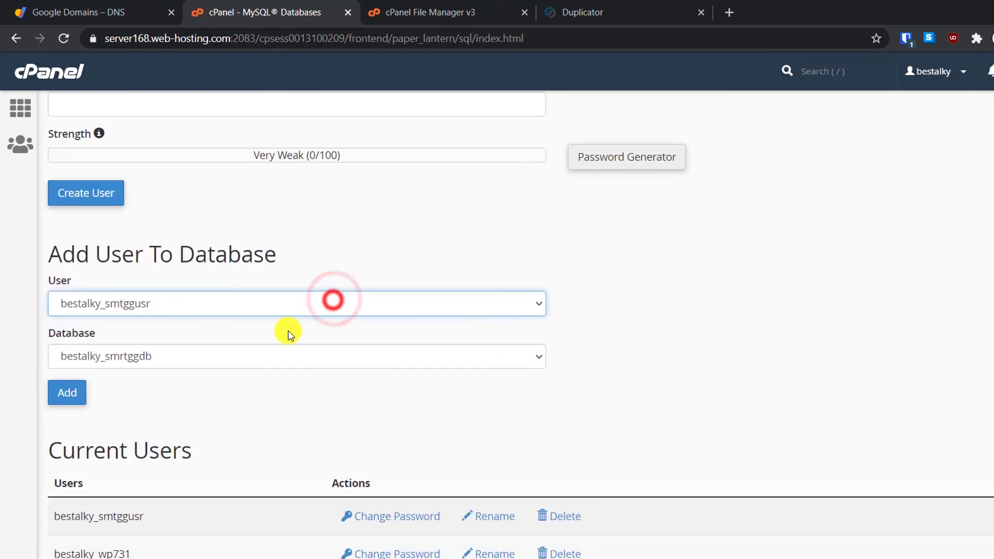
click(265, 354)
click(246, 254)
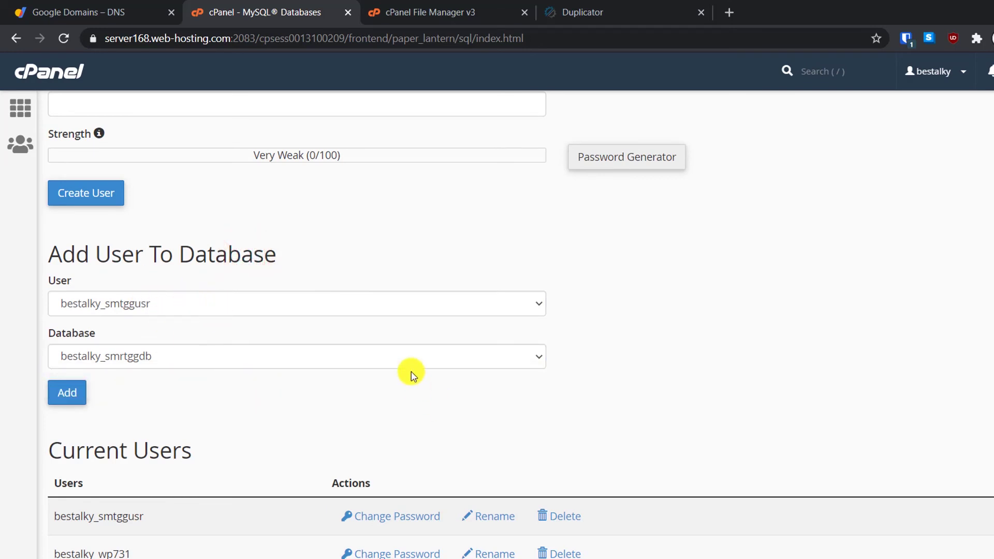
click(81, 399)
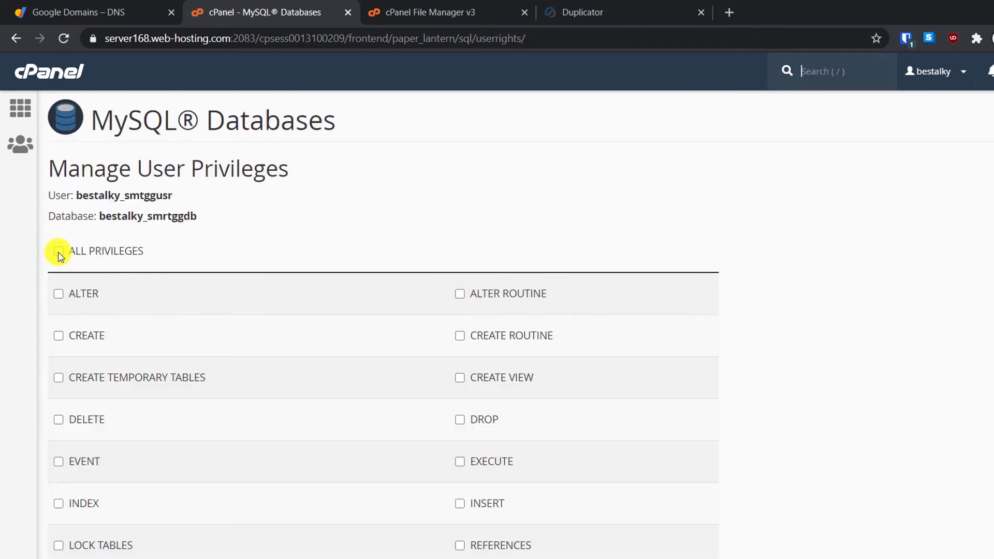
Step: Grant the smtggusr user all privileges on the smrtggdb database and save the changes
click(60, 253)
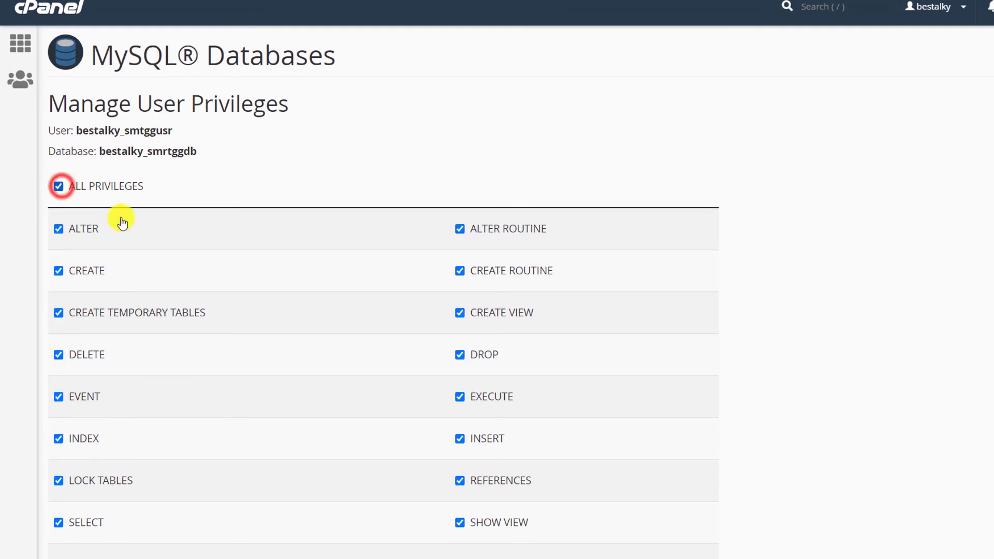
scroll(186, 460, down, 3)
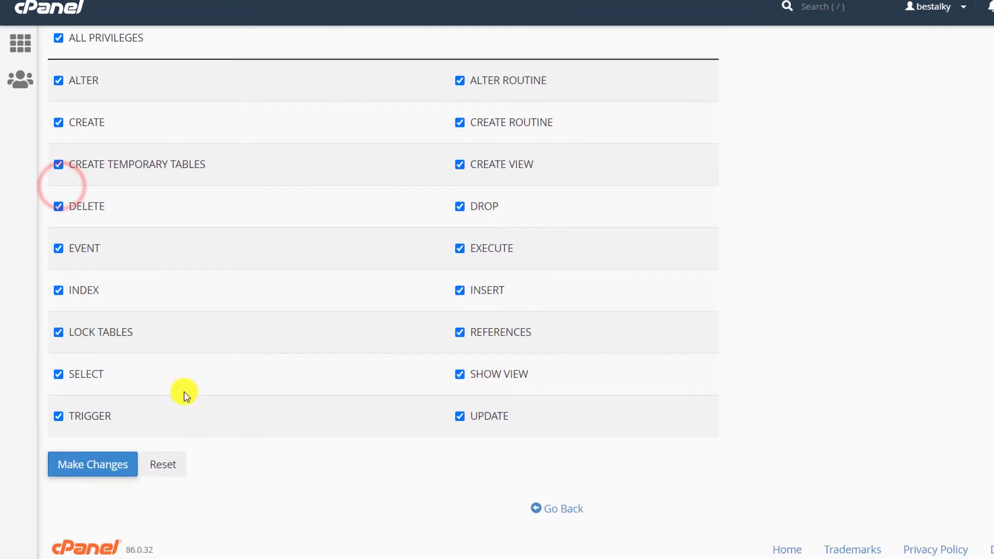
click(95, 468)
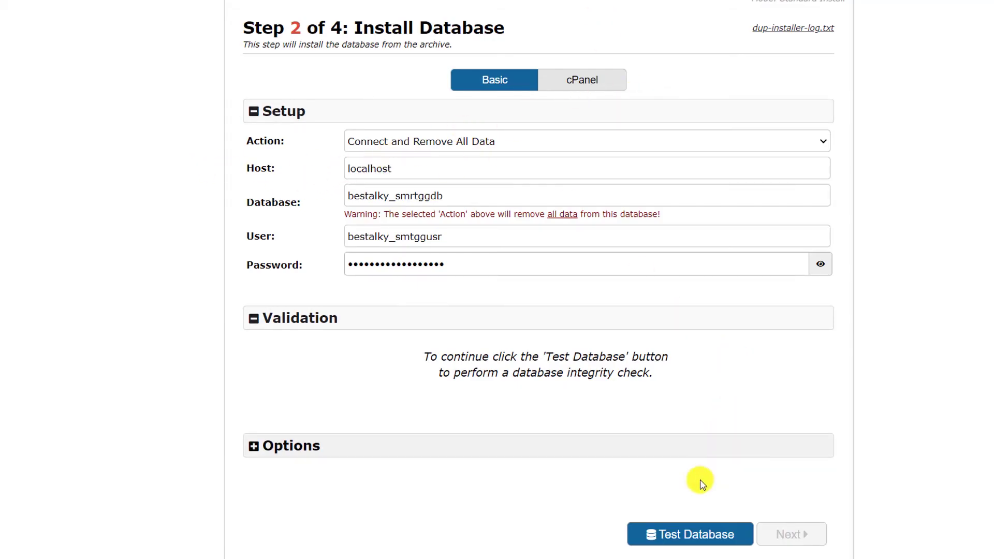
Step: Test the database connection in the Duplicator installer and confirm running the database install with the entered settings
click(689, 534)
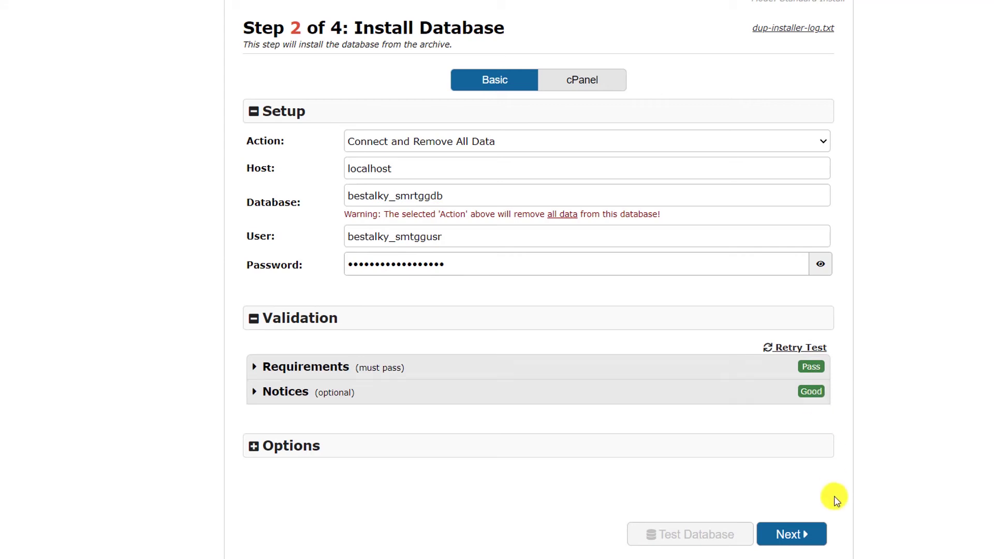
click(782, 538)
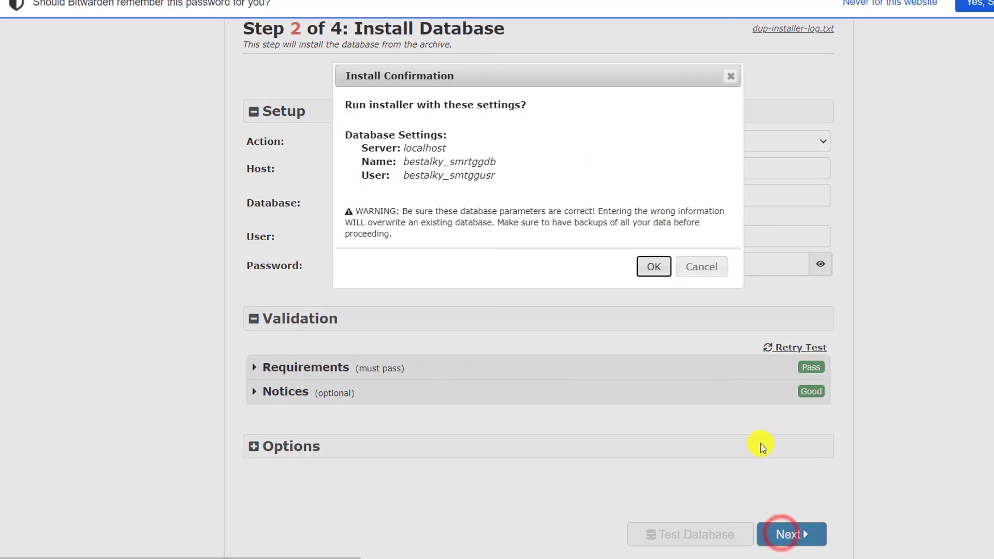
click(657, 268)
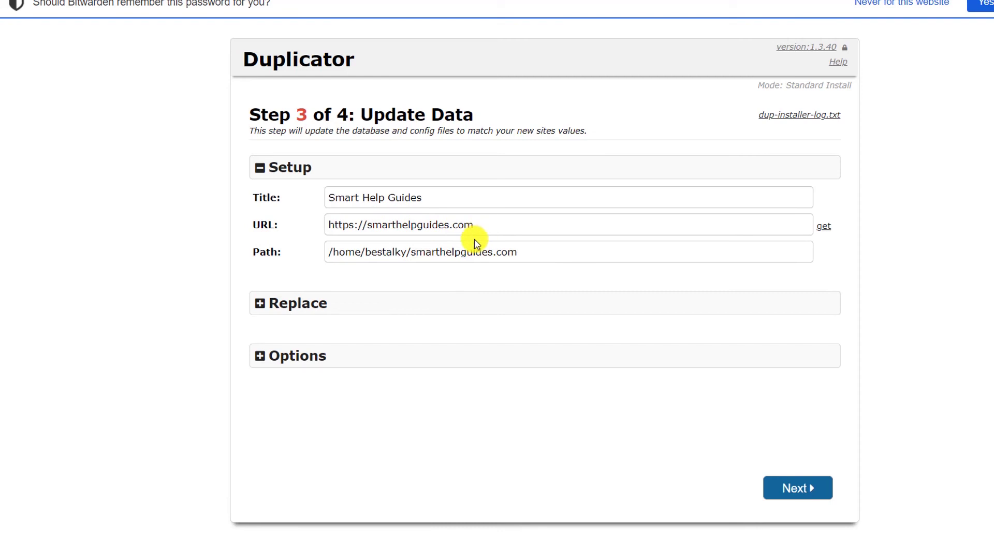
Step: Run the installer's data update with the prefilled title, URL and path, and proceed to the WordPress admin login to finalize the install
click(785, 489)
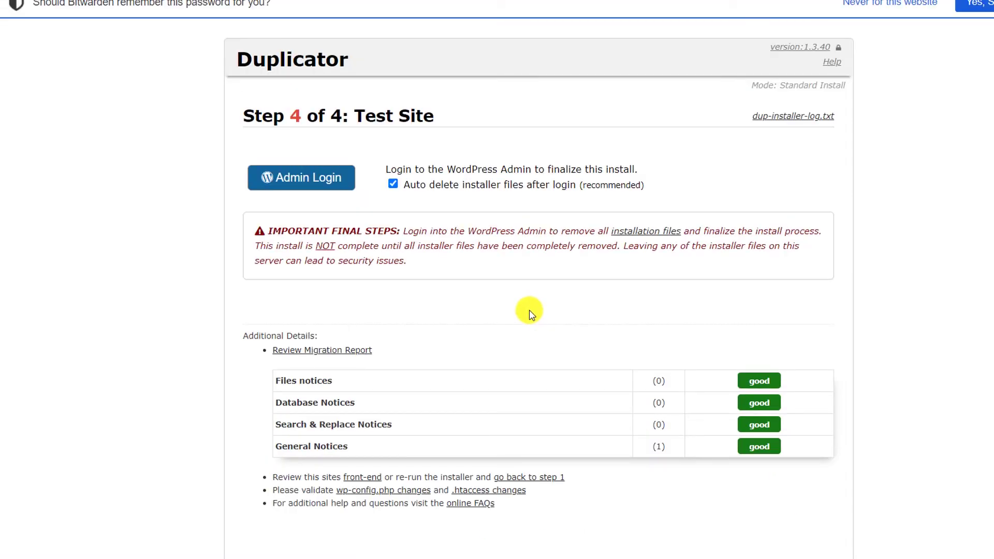
scroll(533, 315, down, 1)
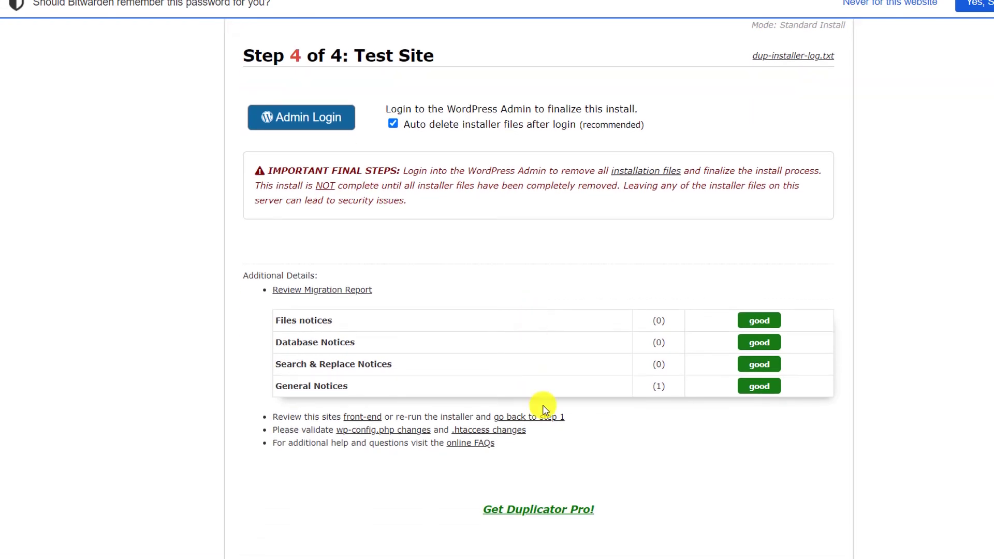
click(269, 127)
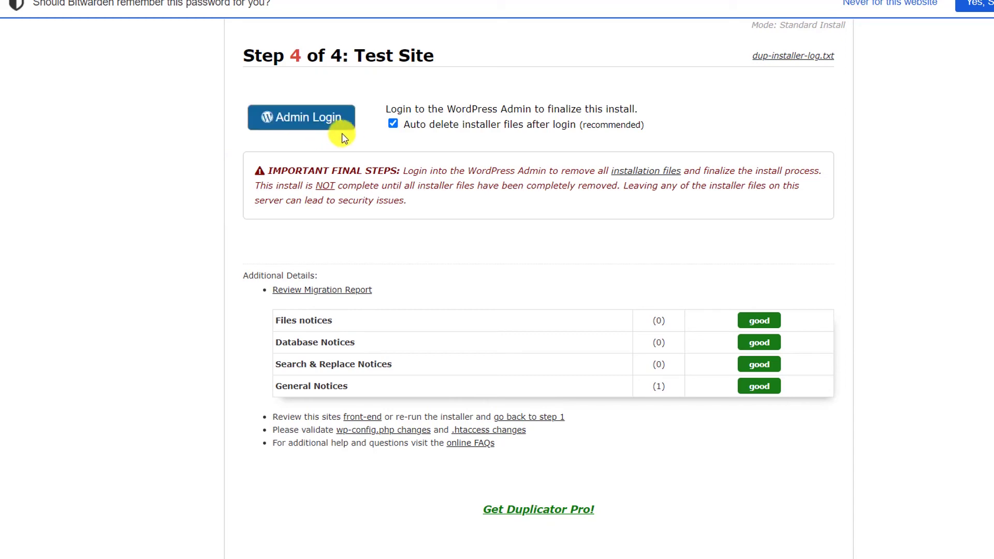
click(310, 128)
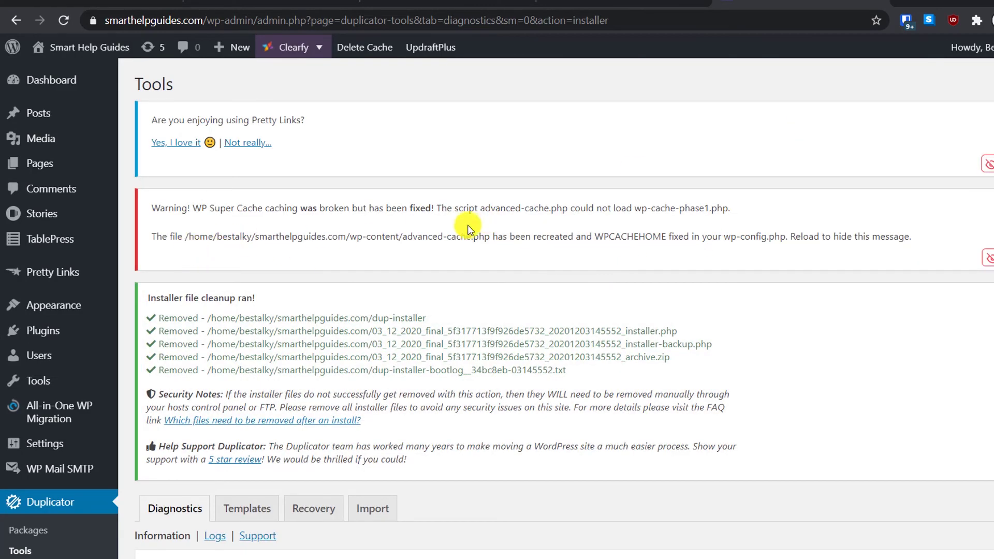
Step: Review the list of removed installer files in Duplicator's cleanup notice
drag(164, 299, 311, 357)
click(311, 357)
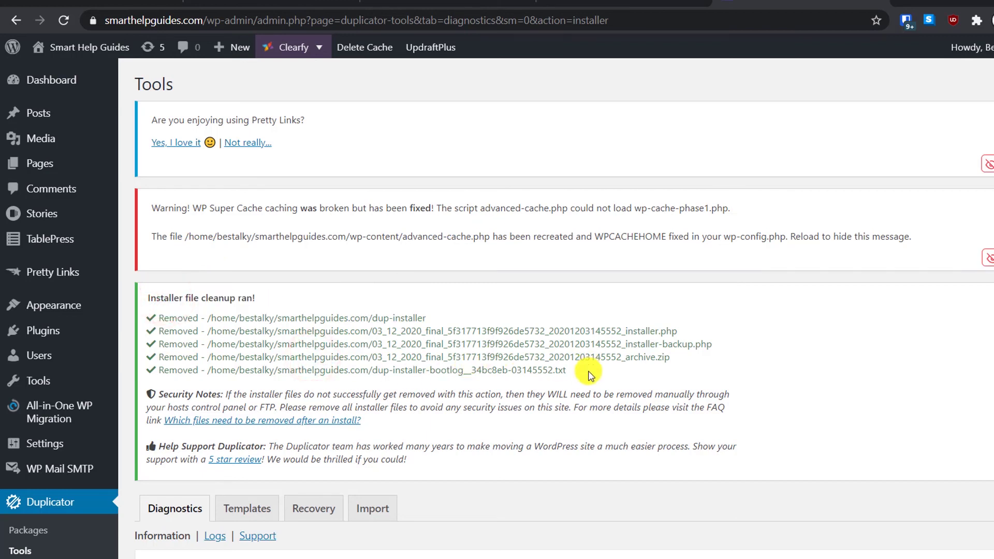
mouse_move(567, 373)
mouse_down()
mouse_move(530, 359)
mouse_move(574, 372)
mouse_up()
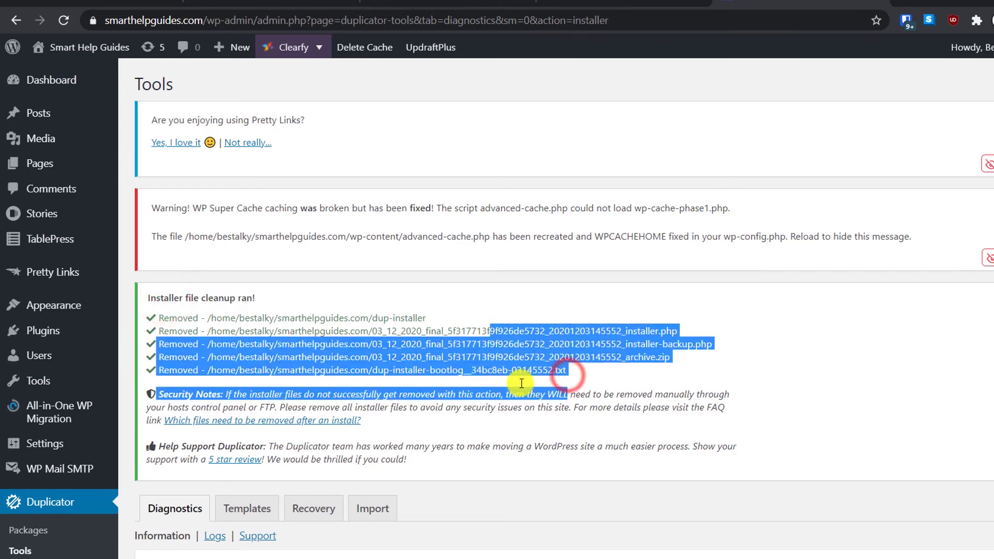
click(595, 439)
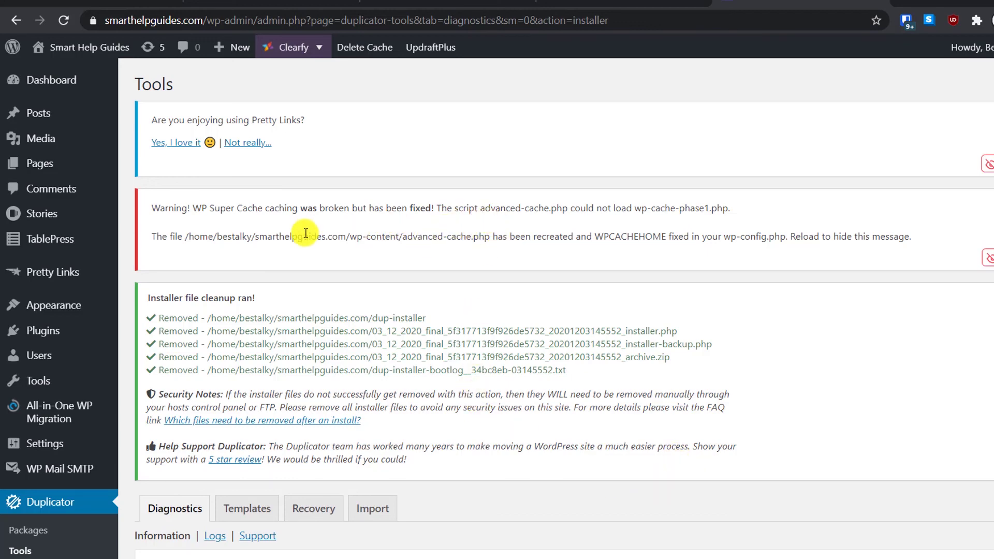
Step: Remove the installation files through Duplicator's data cleanup and check the cleanup notice and stored data
scroll(363, 264, down, 8)
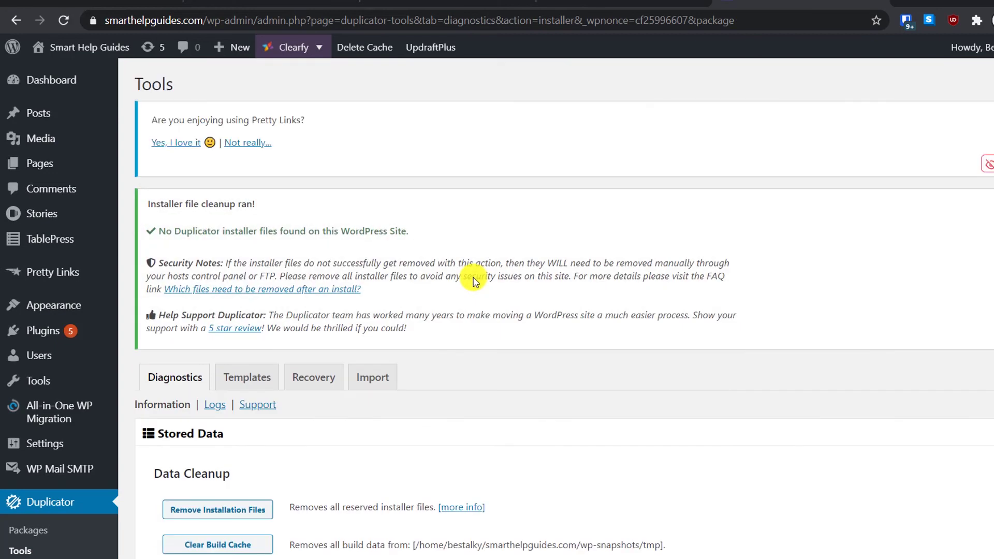
drag(293, 232, 350, 231)
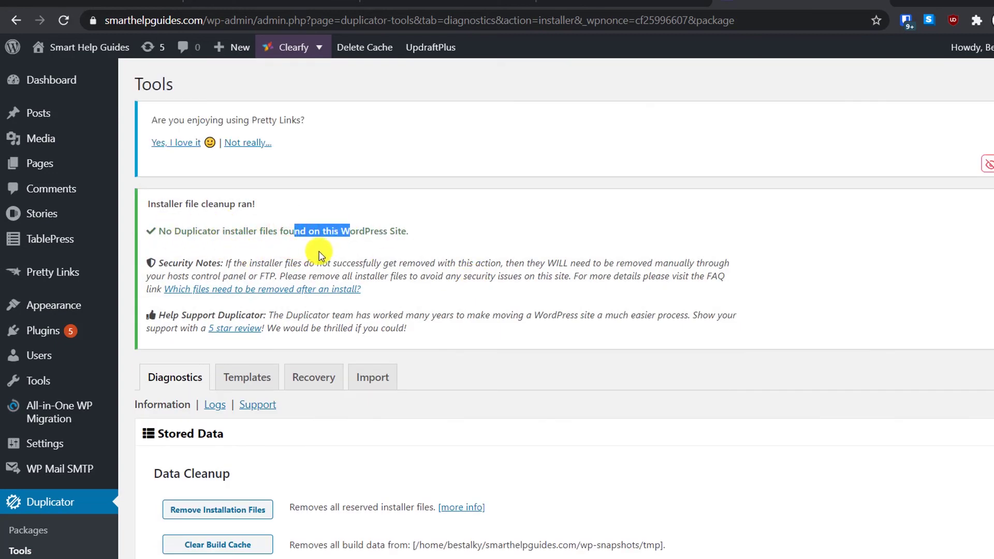
click(322, 230)
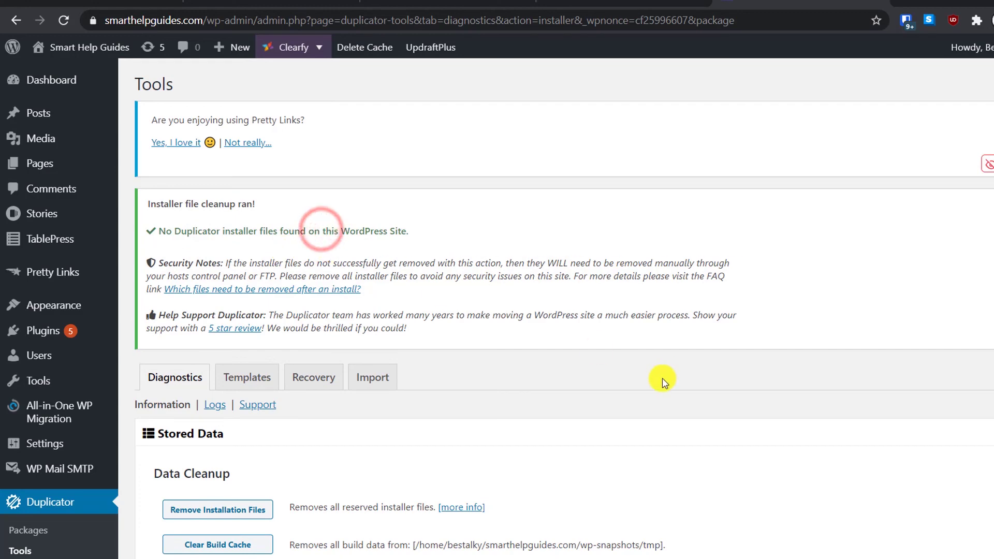
scroll(662, 377, down, 4)
scroll(662, 380, down, 3)
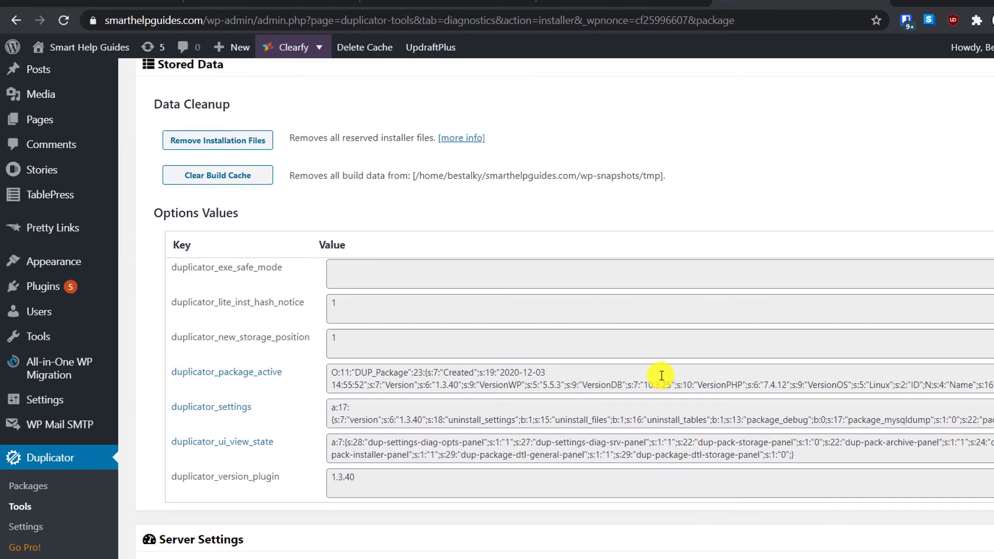
scroll(662, 374, down, 5)
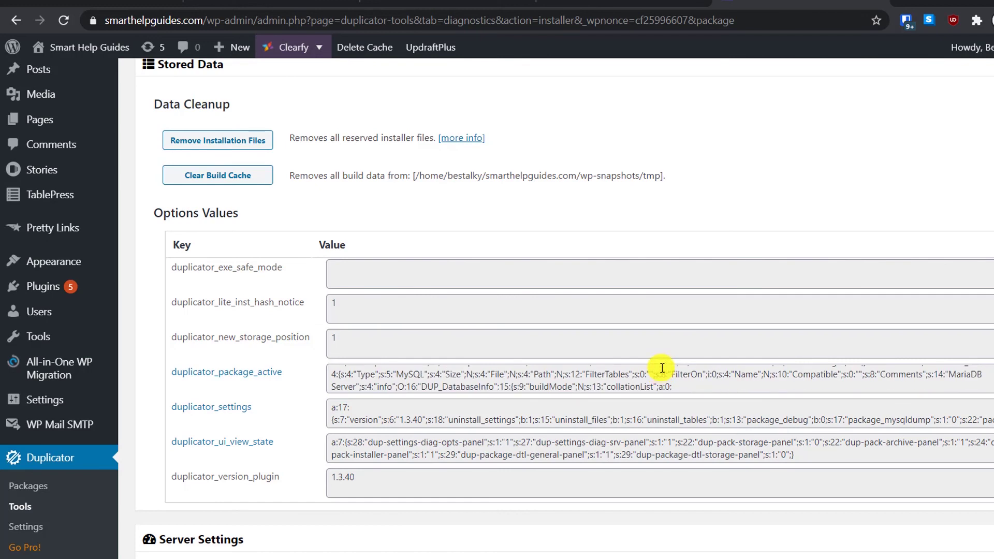
Step: Open the live Smart Help Guides site in a new tab and look over its home page
mouse_move(94, 51)
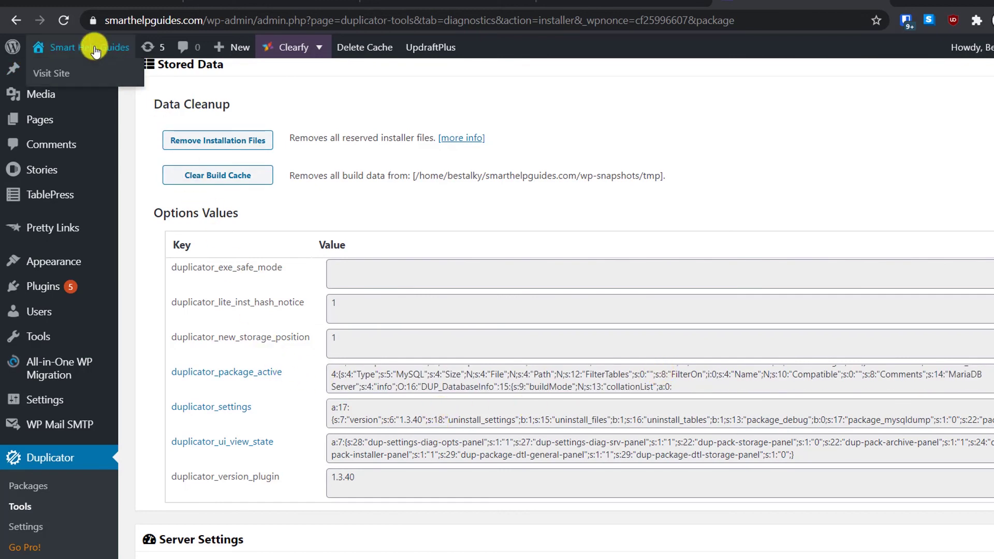
right_click(71, 74)
click(92, 77)
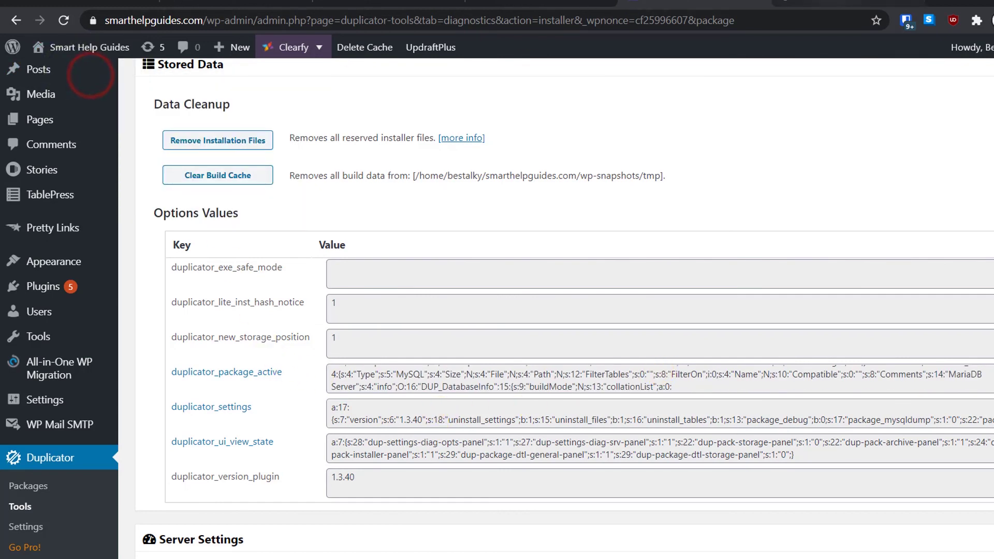
click(805, 3)
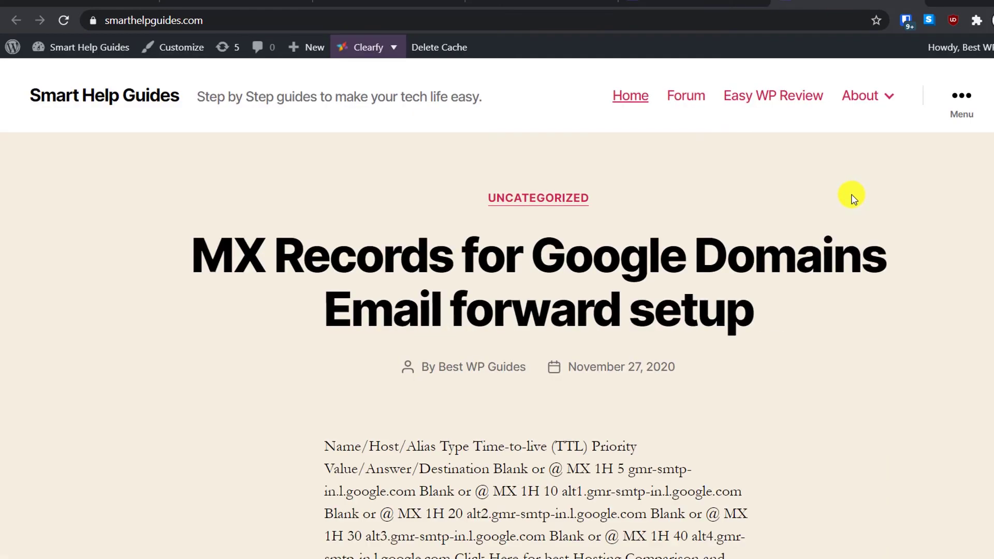
scroll(832, 249, down, 4)
scroll(820, 263, up, 4)
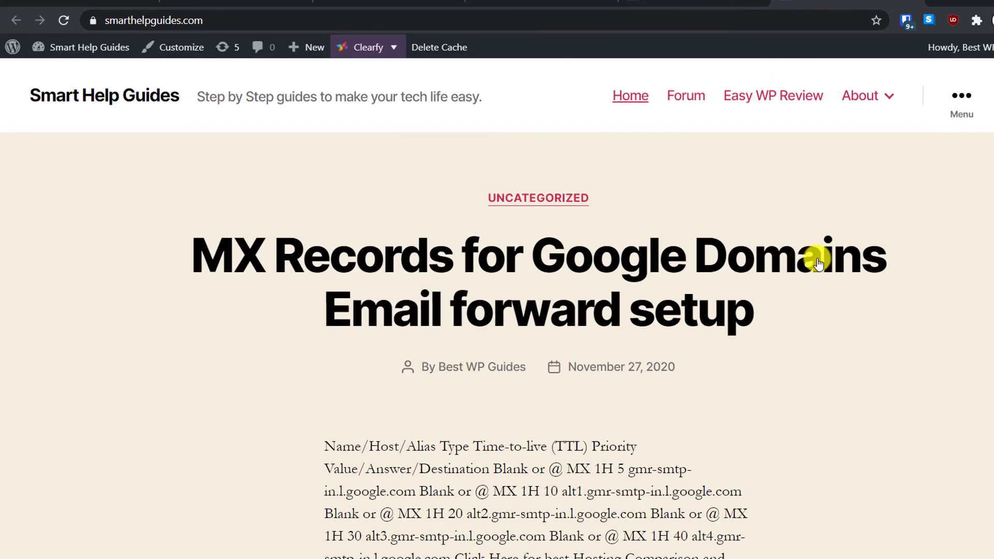
Step: Open the MX Records post and the Easy WP Review page, and check that the review's text and images load
click(749, 233)
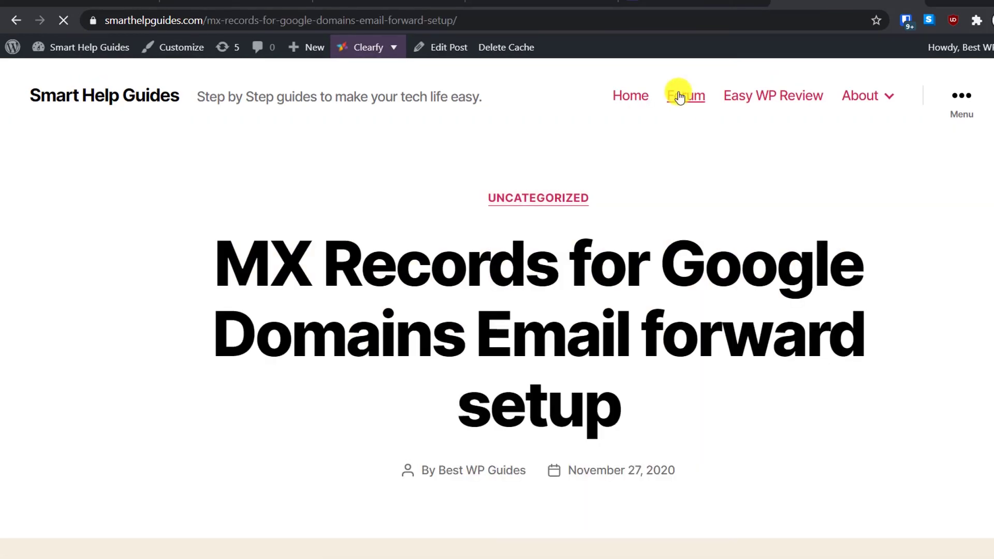
click(737, 97)
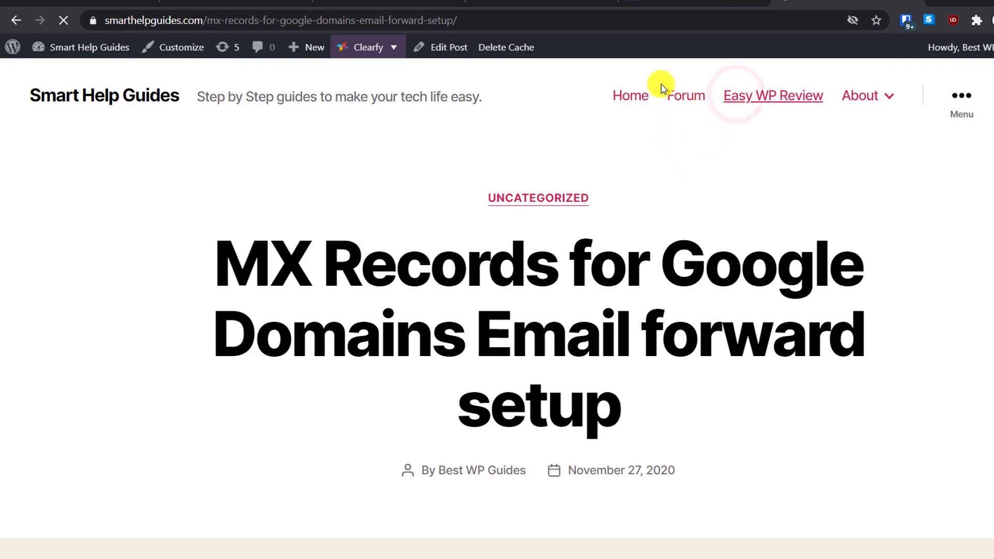
scroll(536, 178, down, 20)
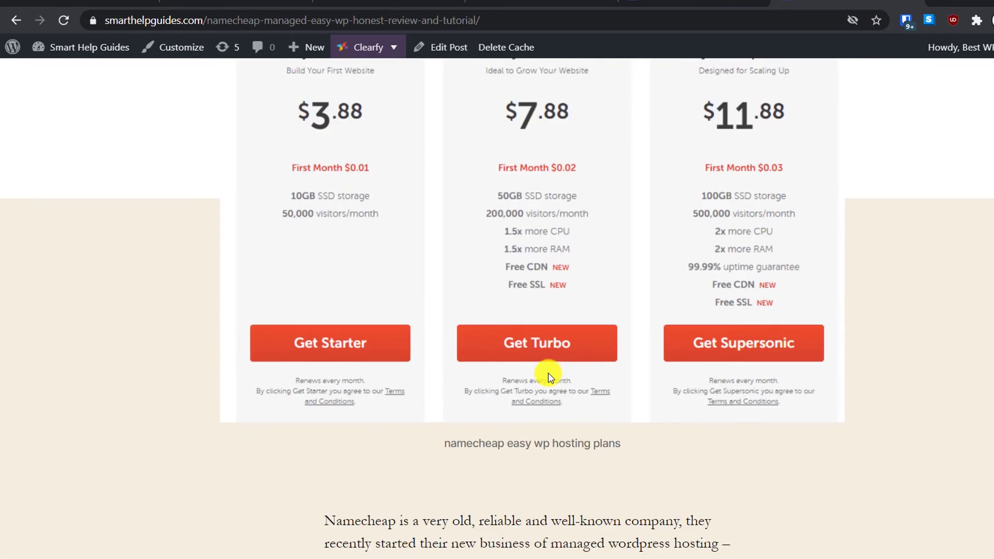
scroll(549, 374, down, 20)
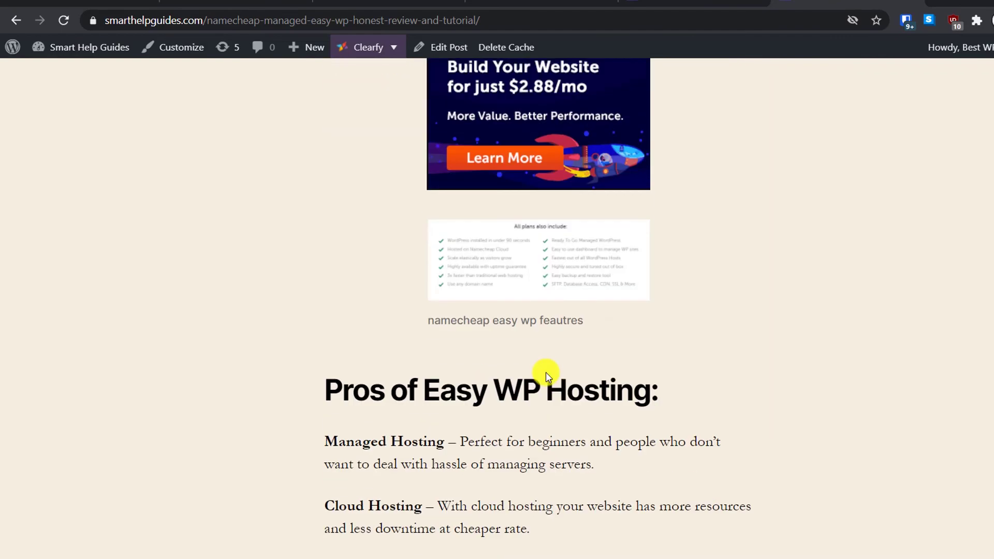
scroll(529, 378, down, 10)
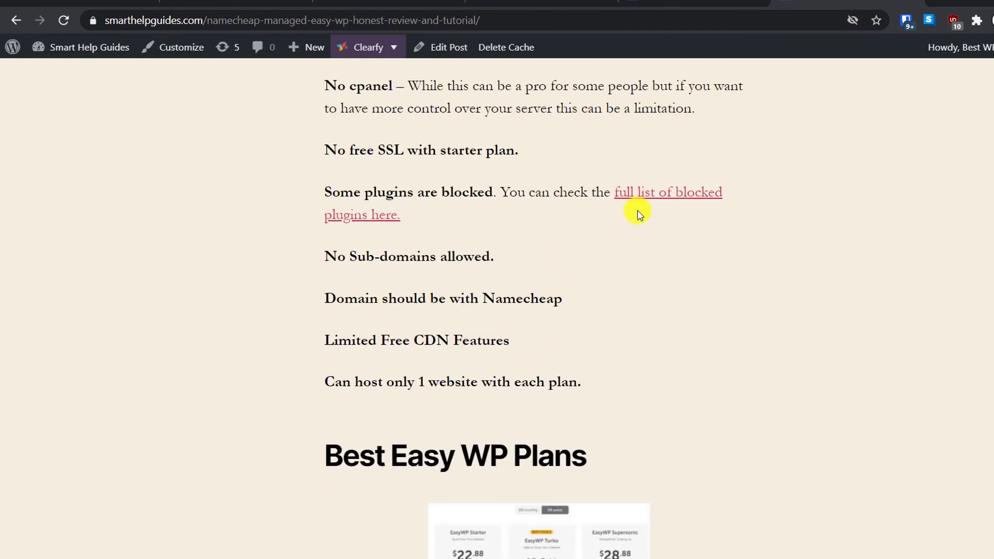
scroll(506, 311, down, 13)
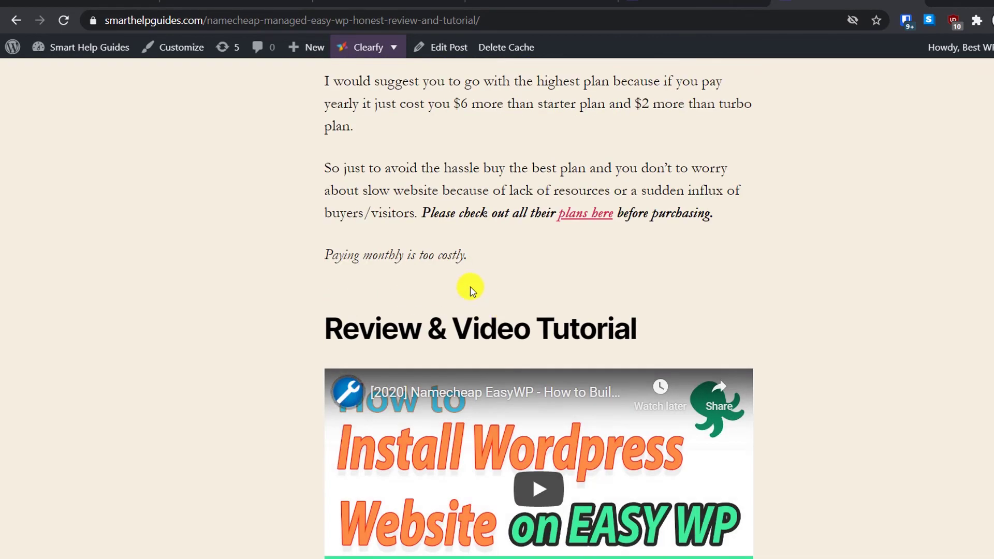
scroll(470, 284, up, 6)
Step: Open the site's WordPress dashboard and look through its widgets down to the recent activity
mouse_move(91, 54)
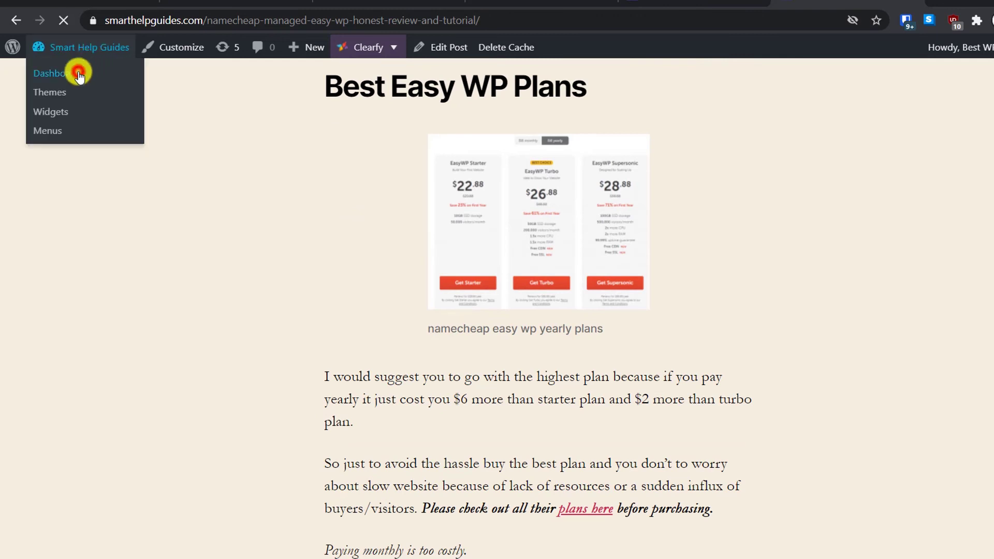
click(79, 74)
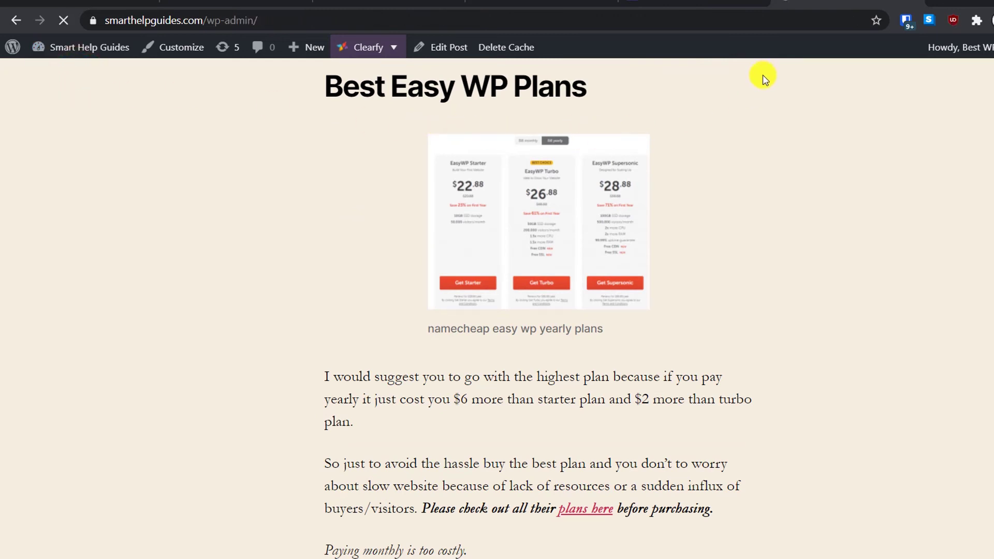
scroll(708, 241, down, 3)
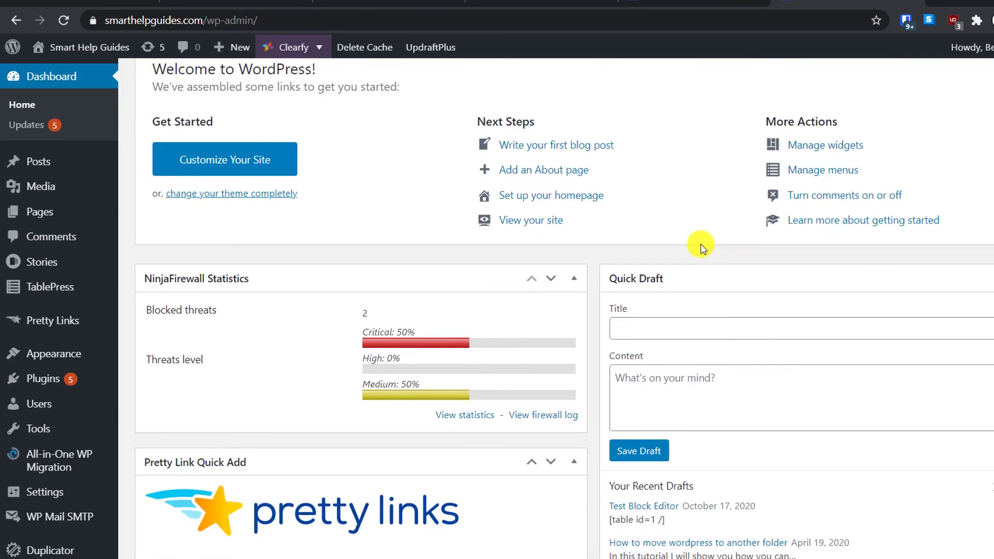
scroll(698, 247, down, 2)
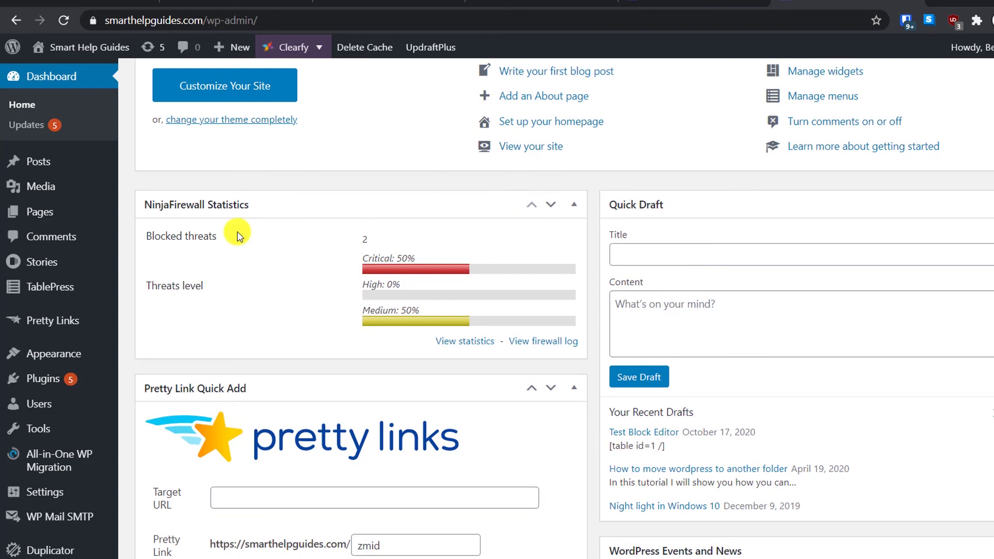
scroll(238, 232, down, 9)
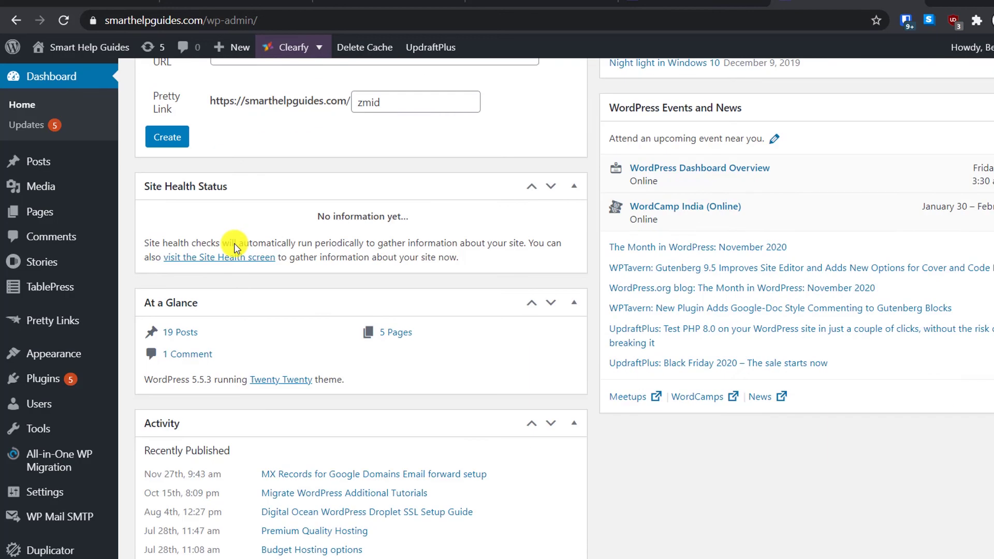